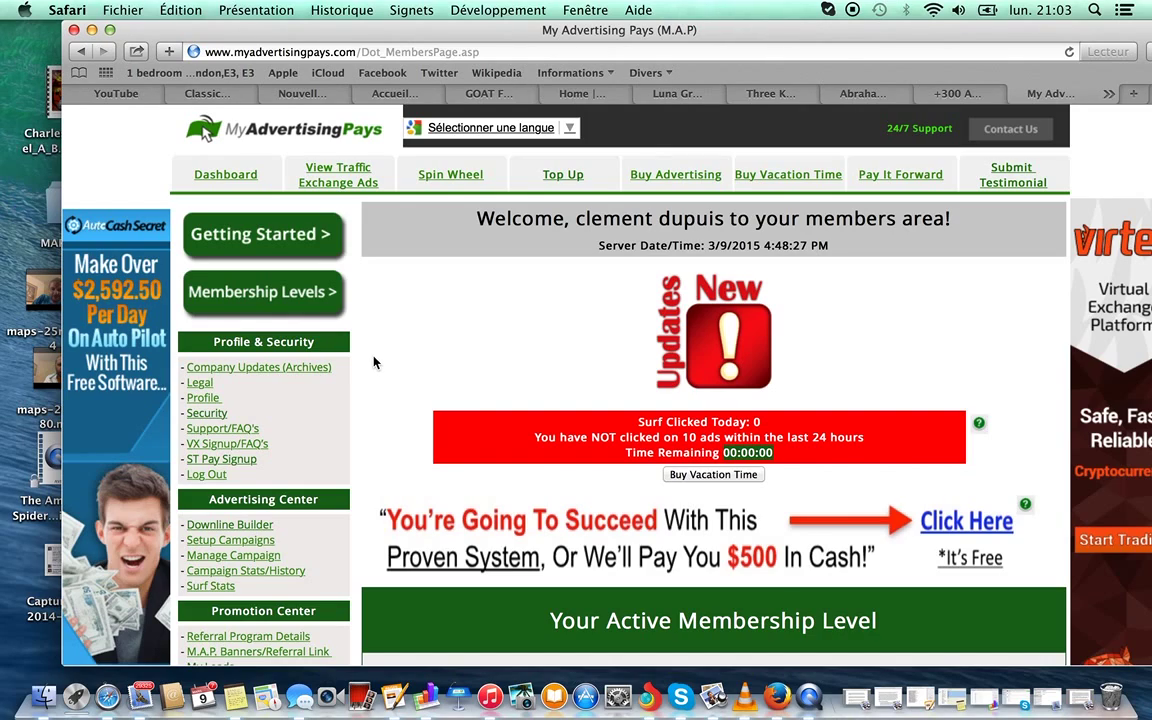
Open the account profile and clear the Email field, checking the name and address fields.
click(209, 399)
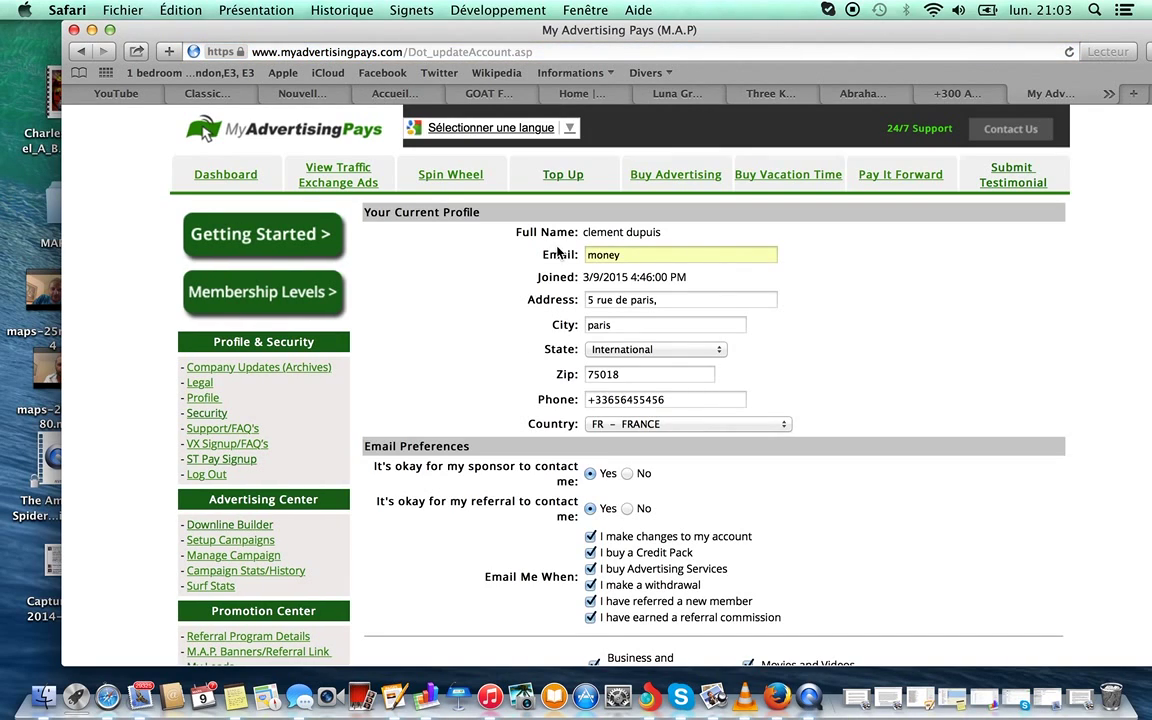
double_click(601, 230)
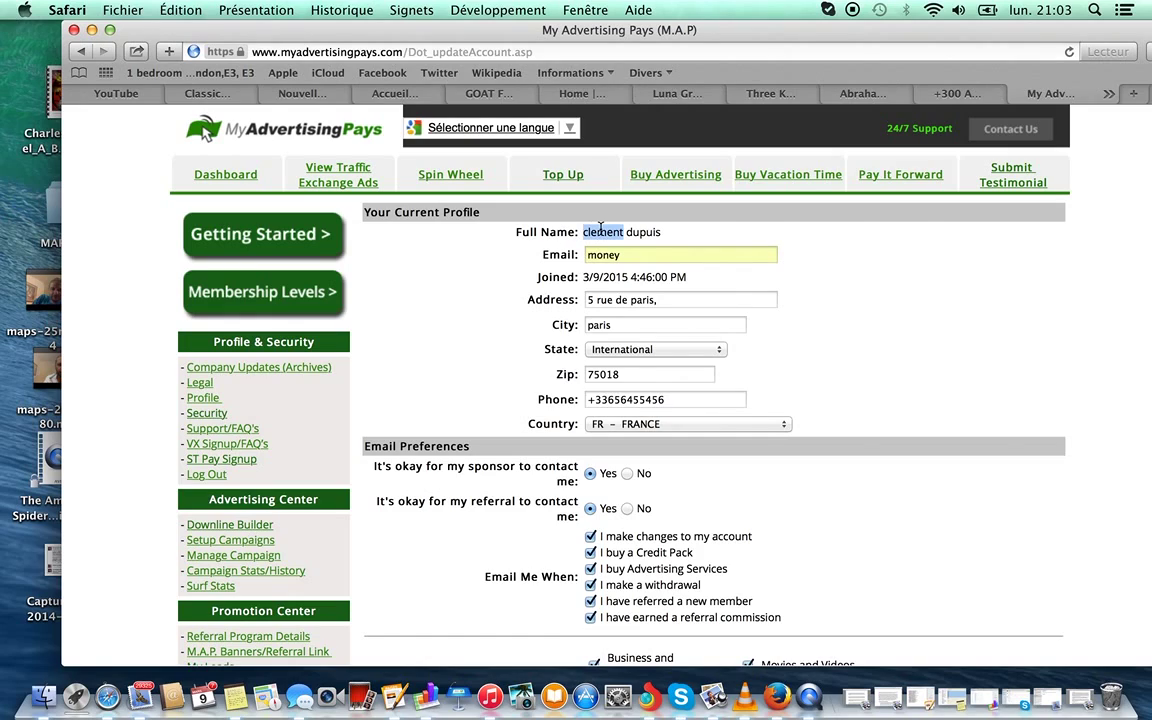
double_click(633, 231)
double_click(605, 255)
key(BackSpace)
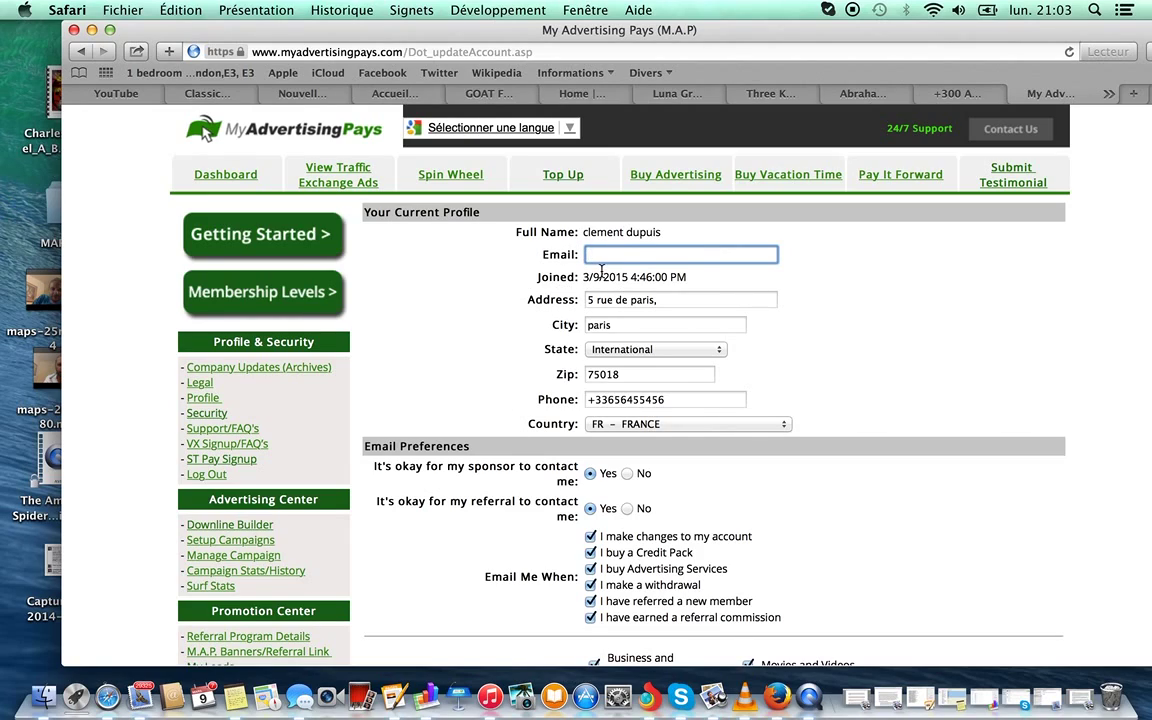
click(661, 301)
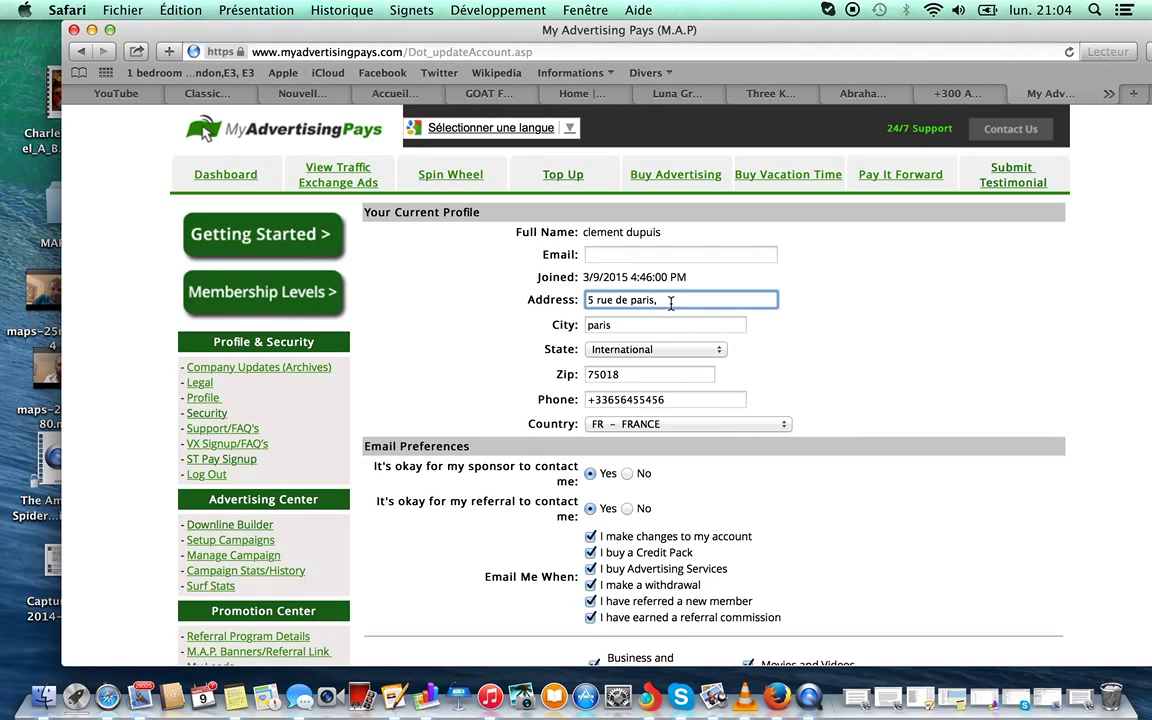
click(618, 327)
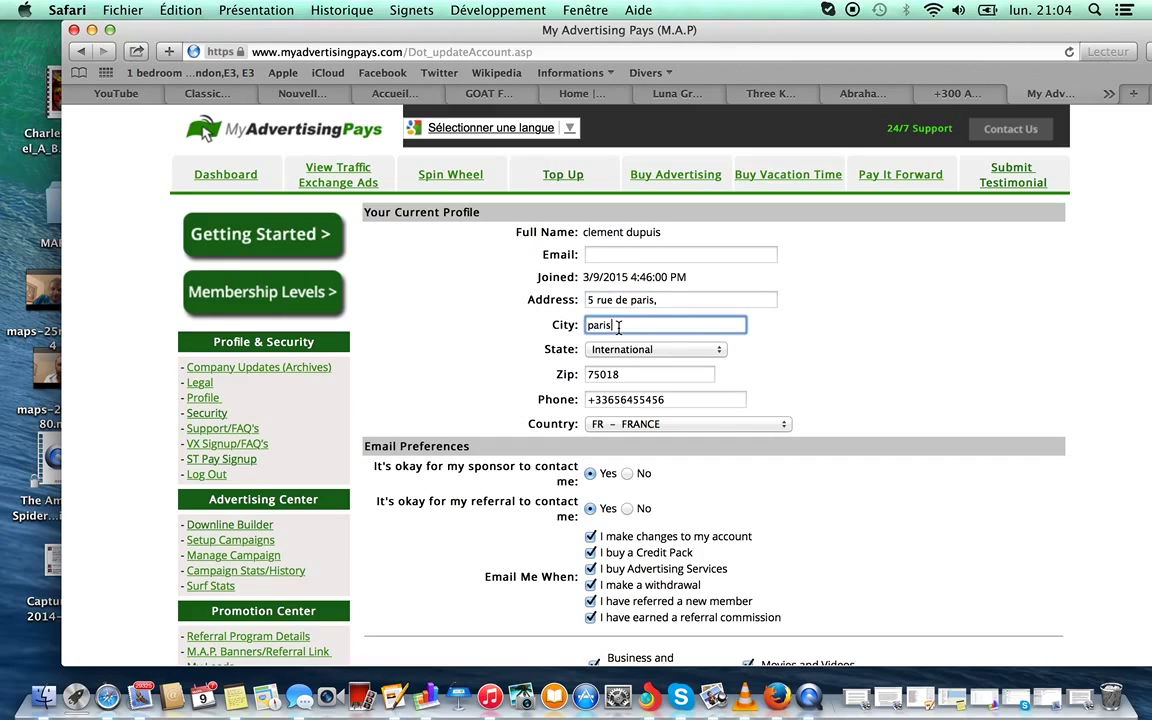
click(662, 300)
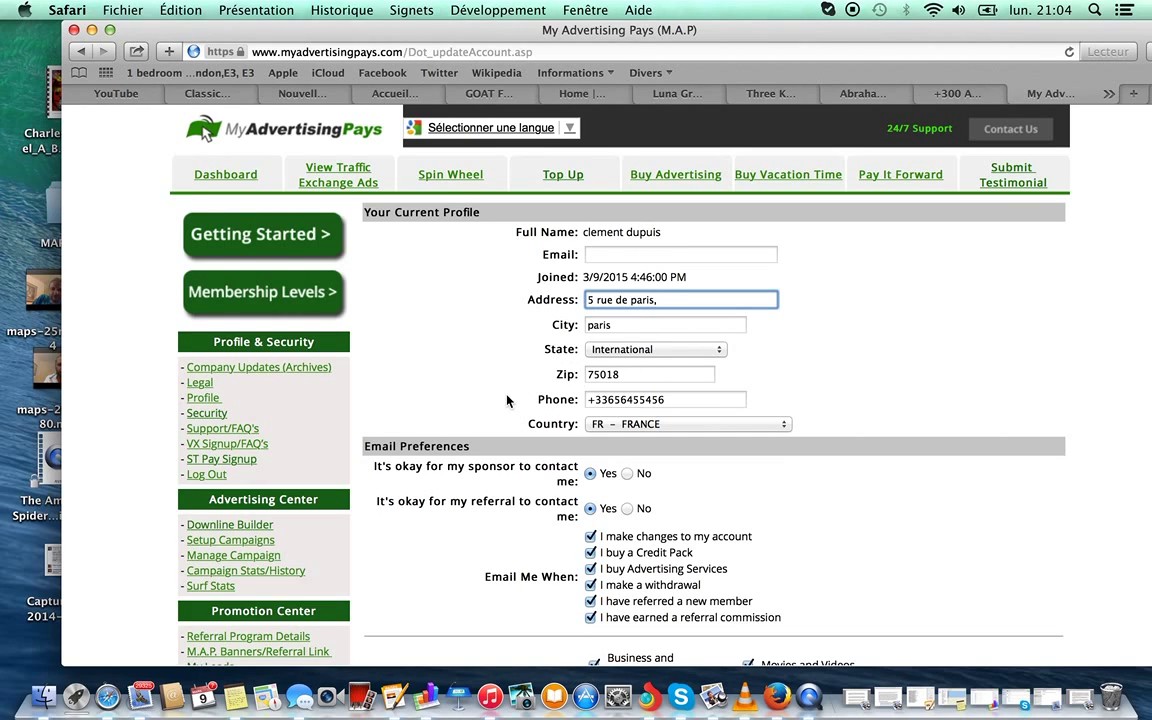
Enter the PIN number, save the profile update, and postpone Safari's password saving.
scroll(507, 400, down, 10)
click(603, 514)
text(••)
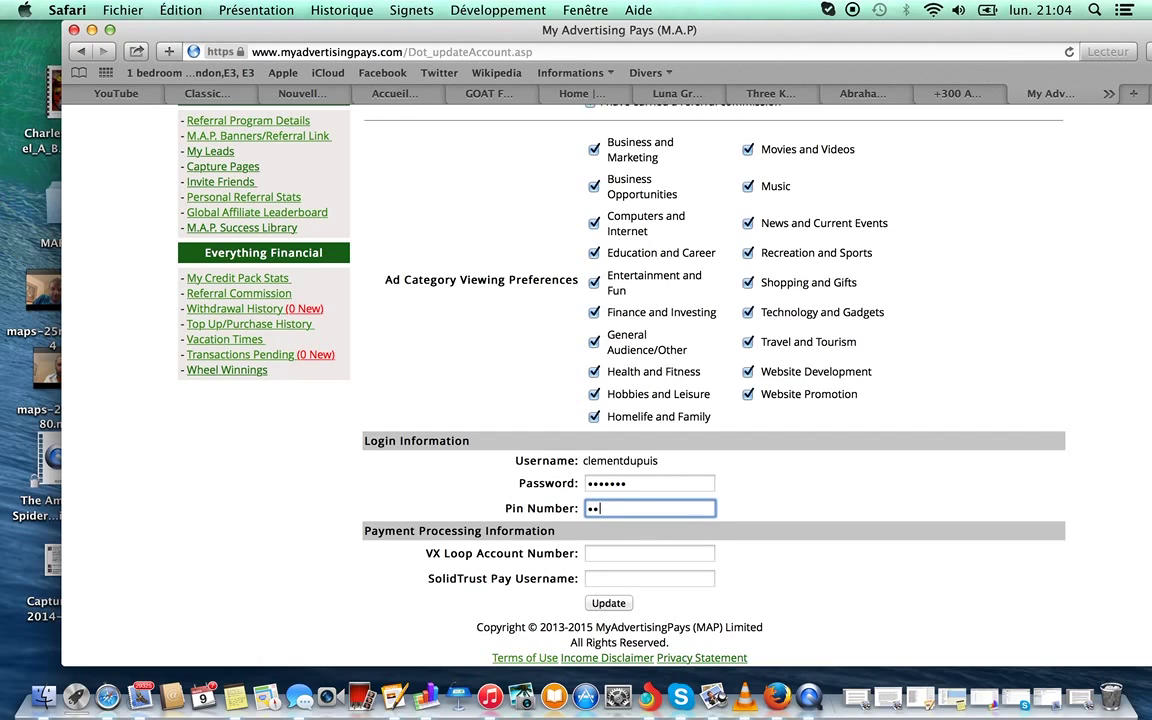
click(612, 604)
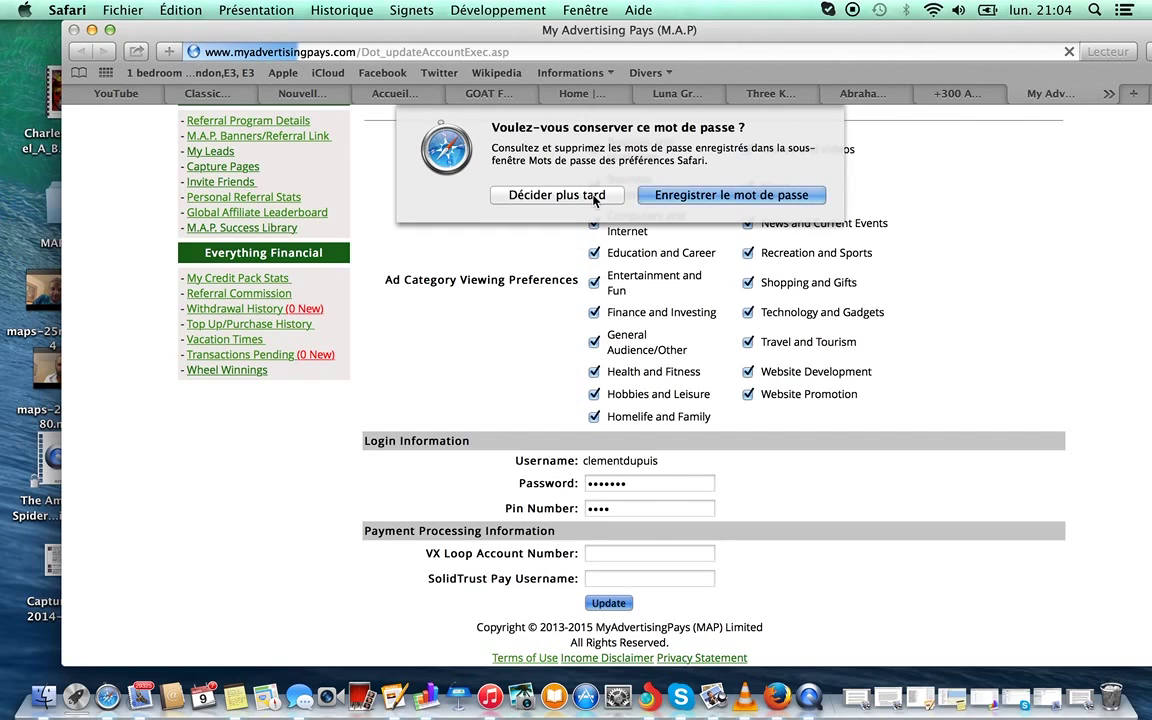
click(536, 180)
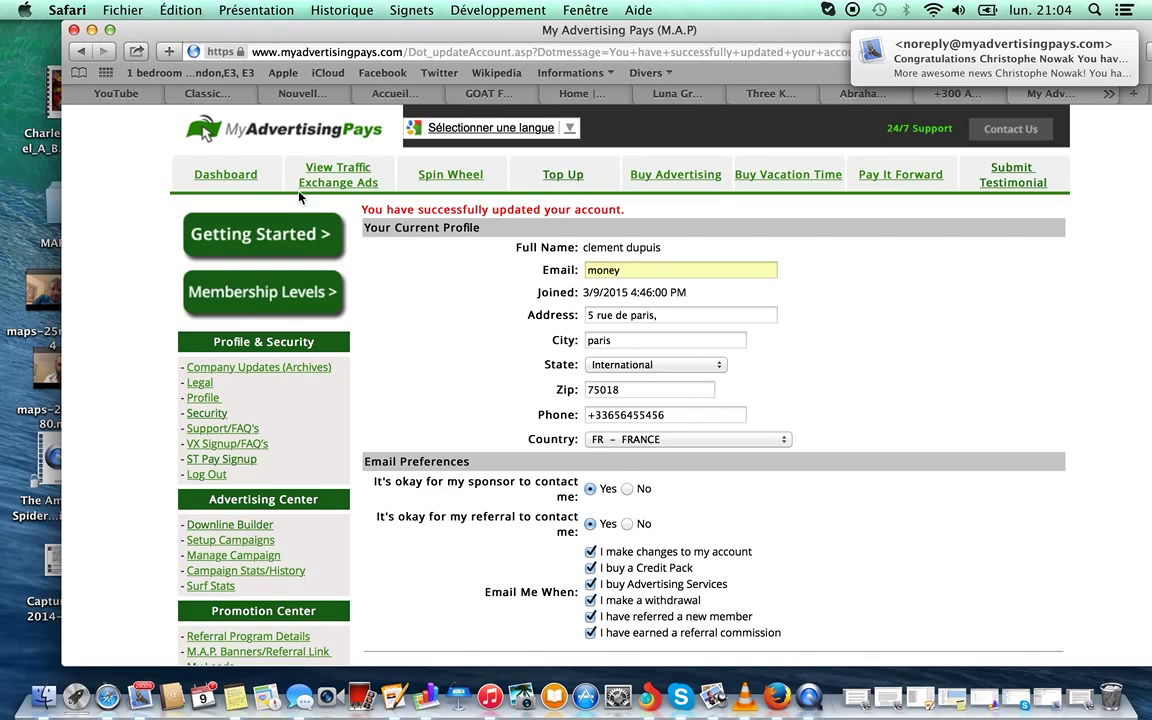
Return to the members dashboard and review Quick Stats and Balances showing $0.00.
click(230, 174)
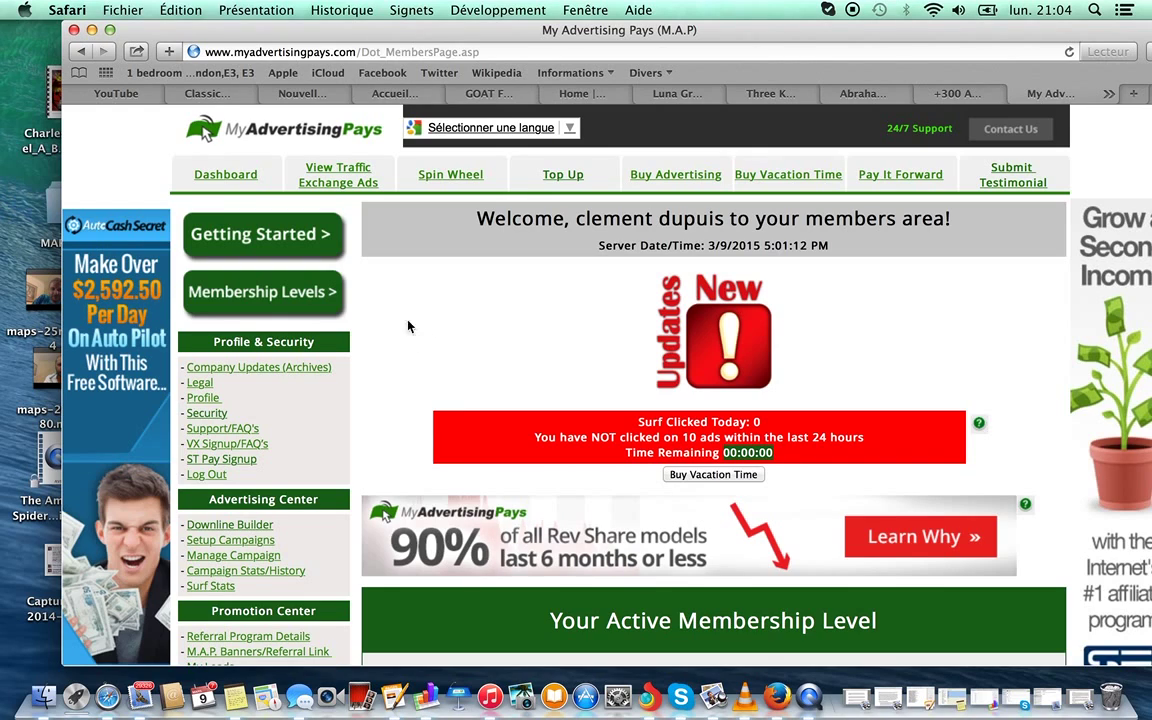
scroll(391, 388, down, 10)
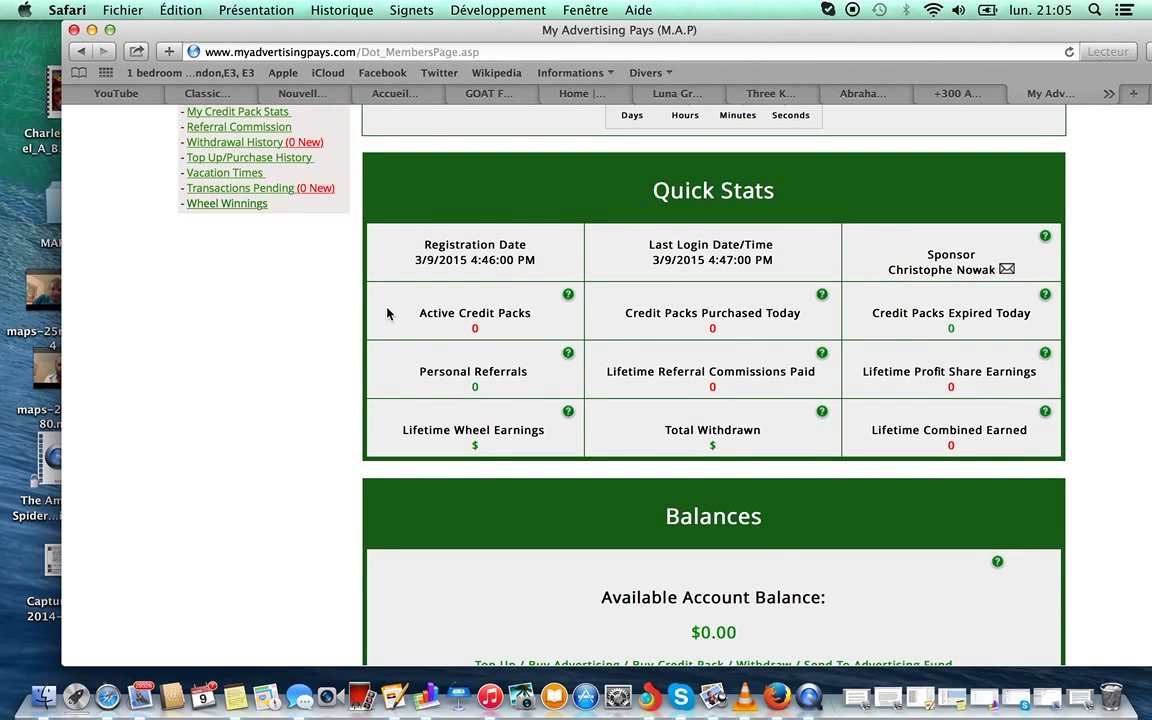
scroll(387, 313, up, 10)
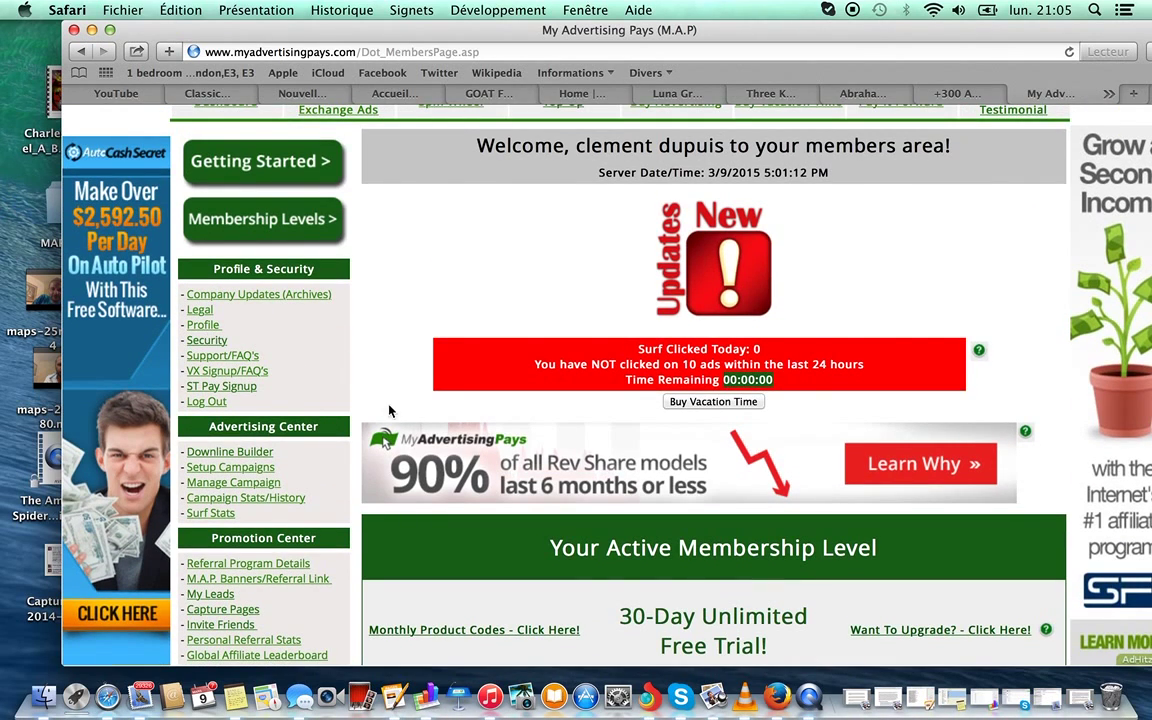
scroll(386, 373, up, 2)
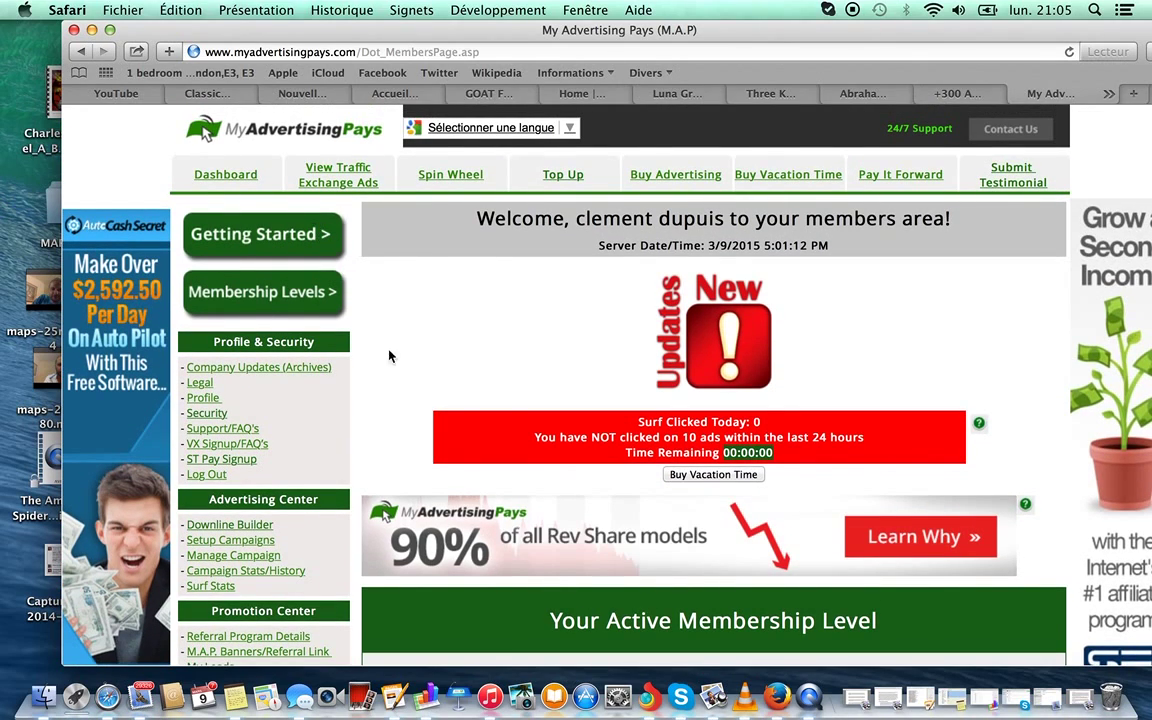
scroll(393, 378, down, 10)
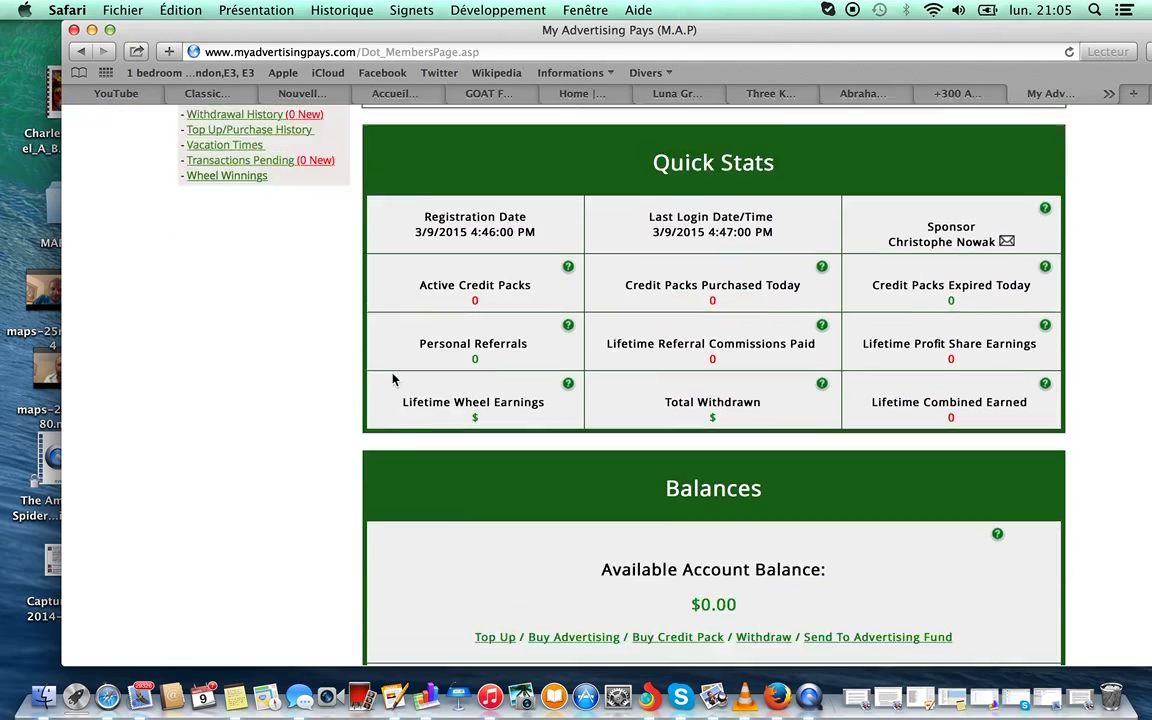
scroll(393, 378, down, 4)
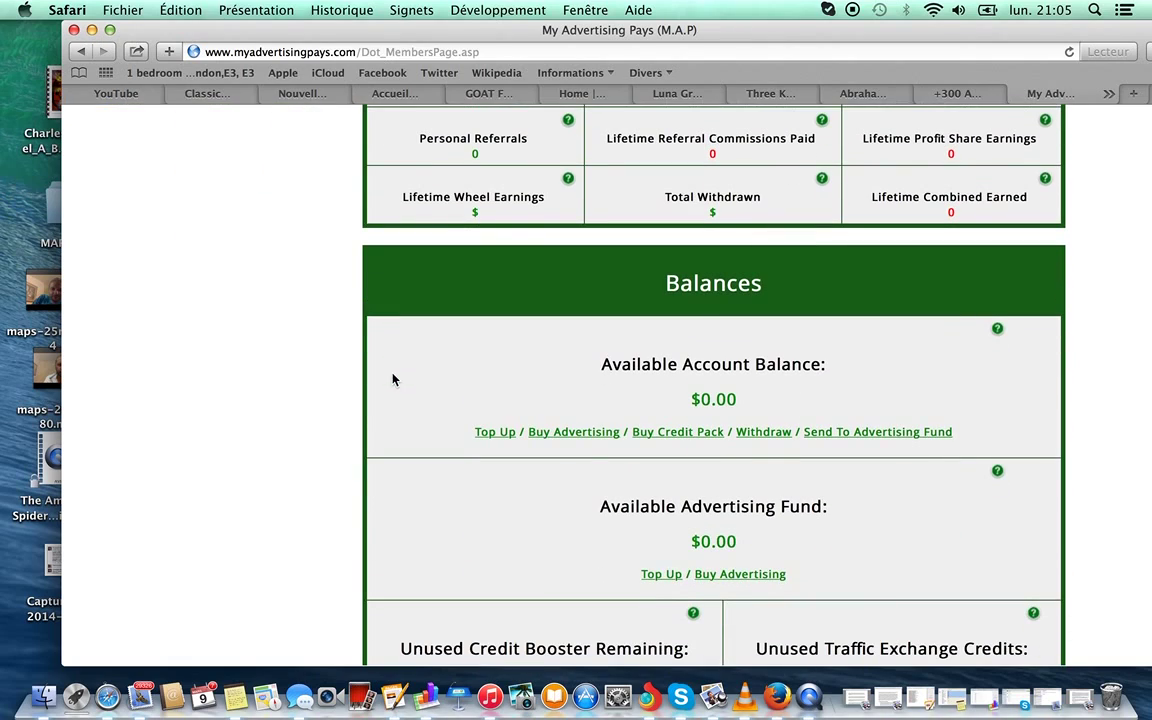
On Buy Credit Pack, set the quantity to 20 and choose the VX Gateway 2.5% + $.35 processor.
click(687, 433)
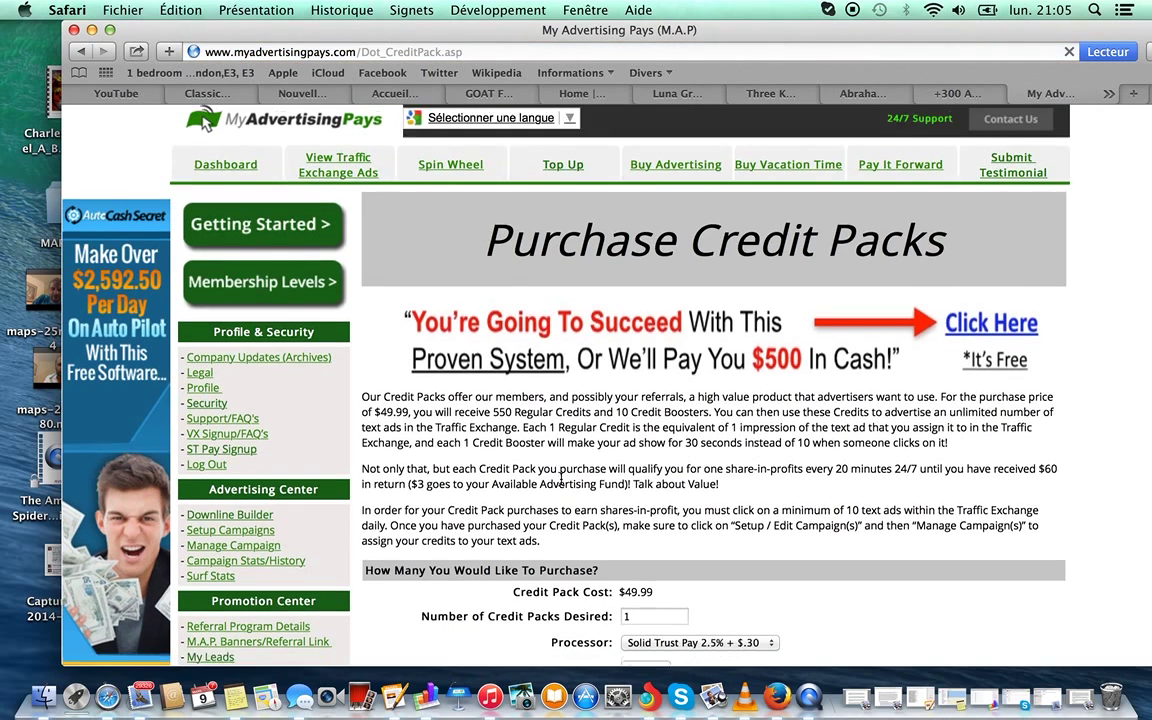
scroll(561, 479, down, 4)
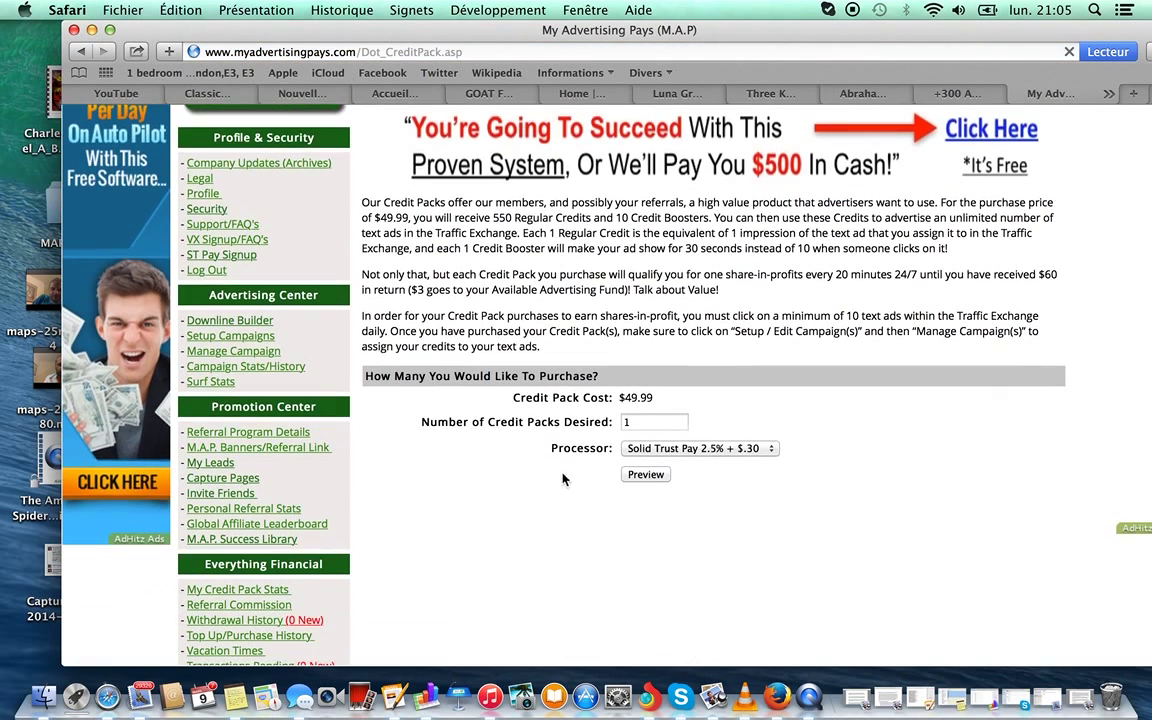
double_click(640, 421)
key(BackSpace)
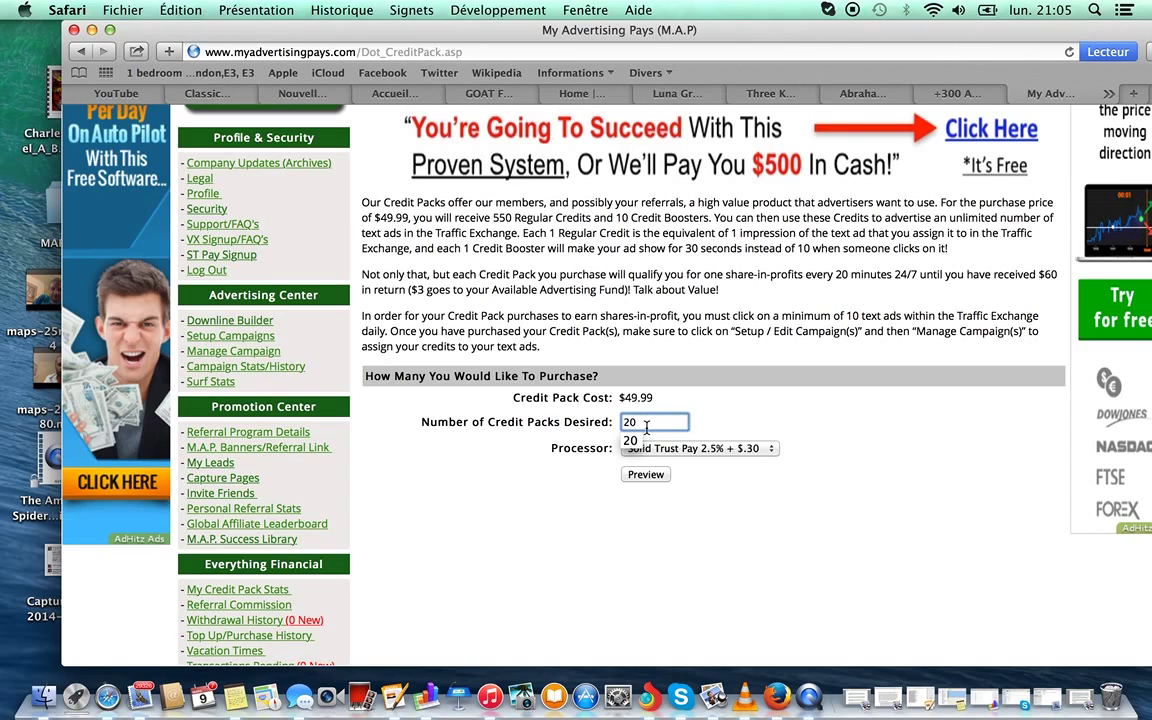
click(718, 440)
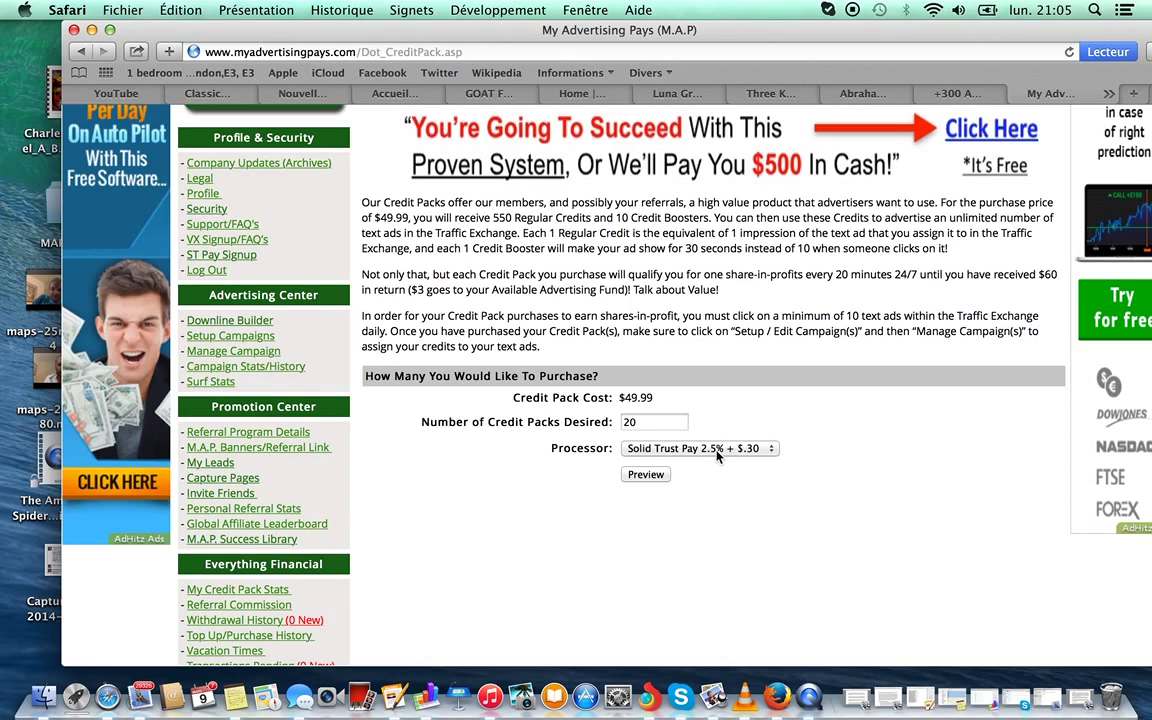
click(716, 455)
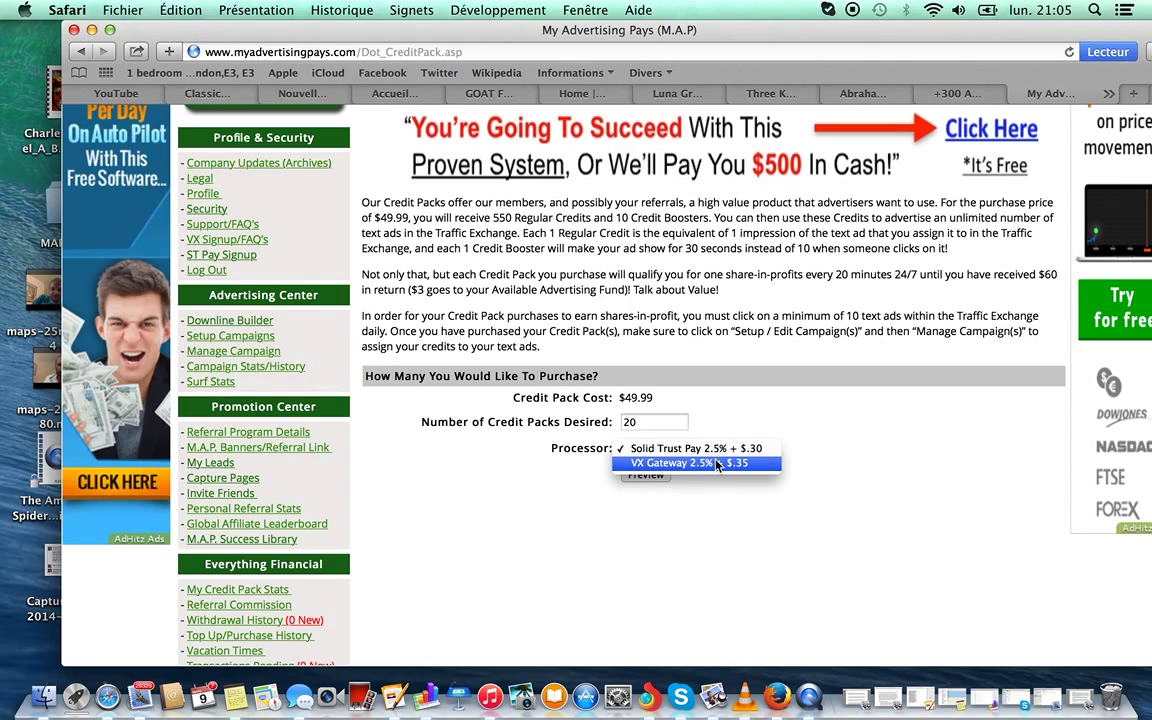
click(716, 464)
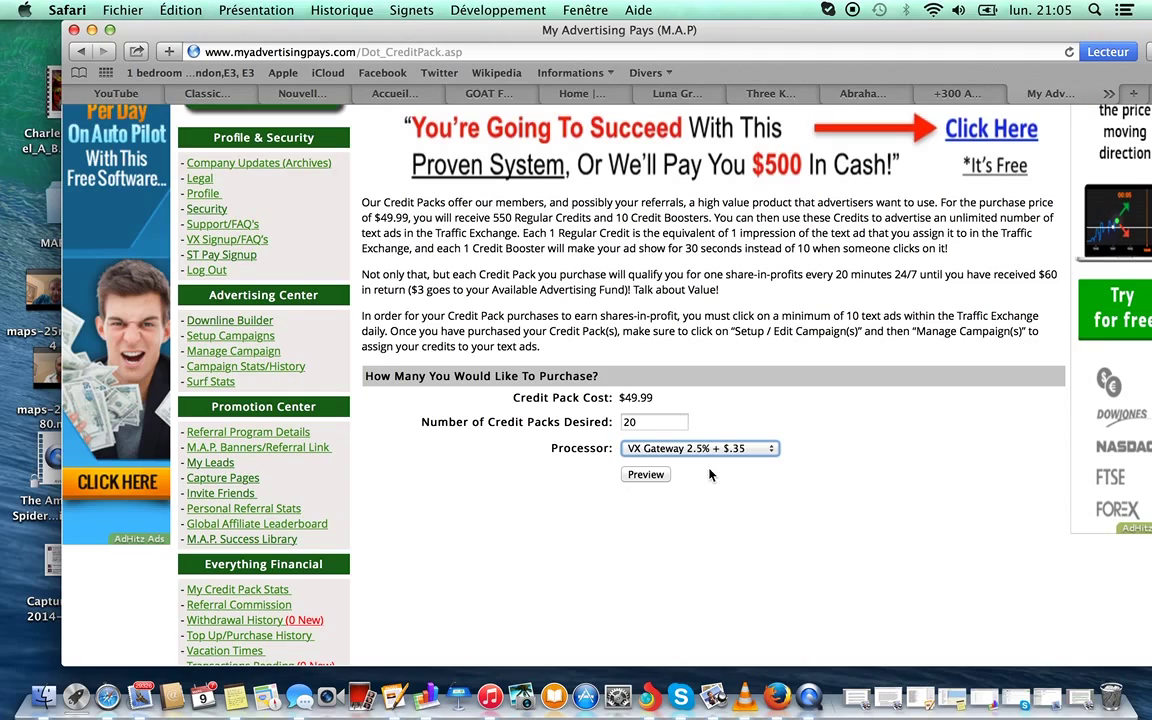
Preview the 20-pack $1025.15 order, accept the terms, and attempt payment via VX Gateway.
click(656, 475)
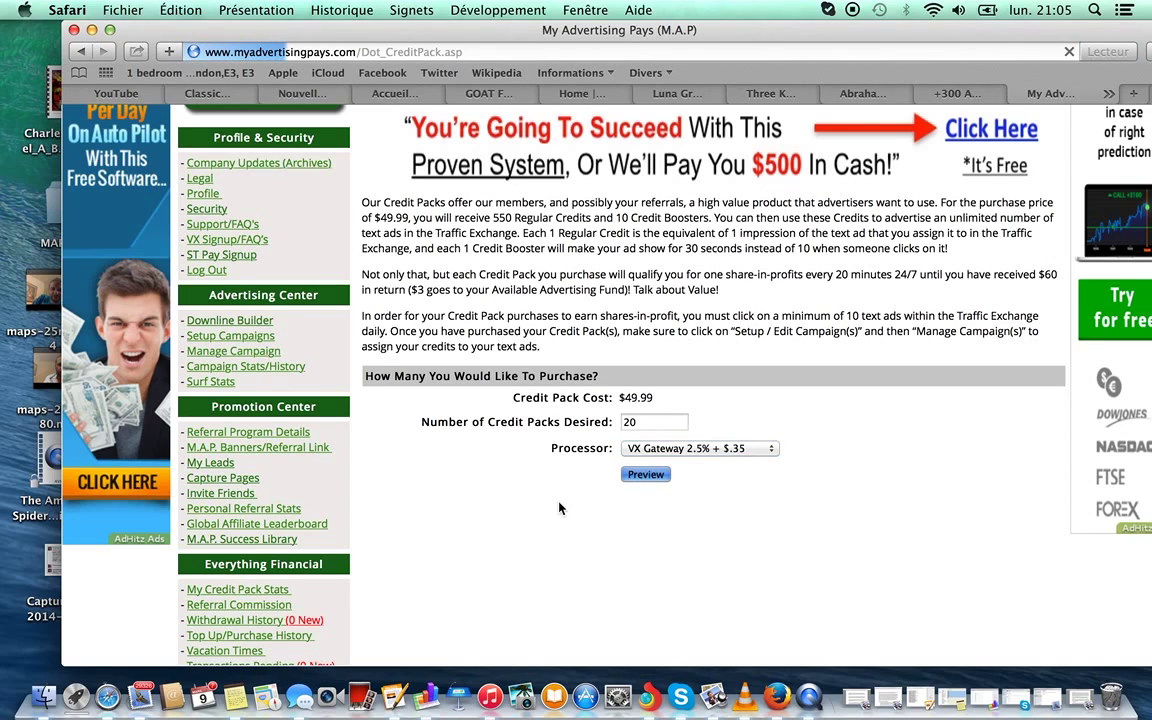
scroll(560, 515, down, 5)
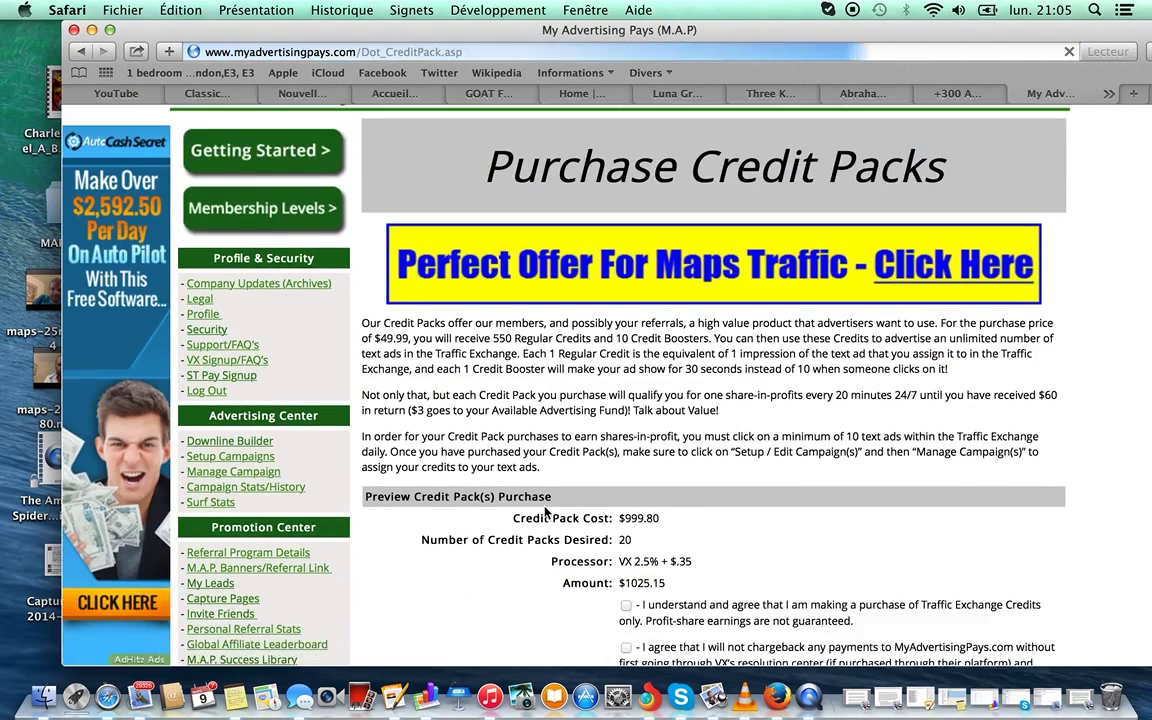
scroll(581, 515, down, 4)
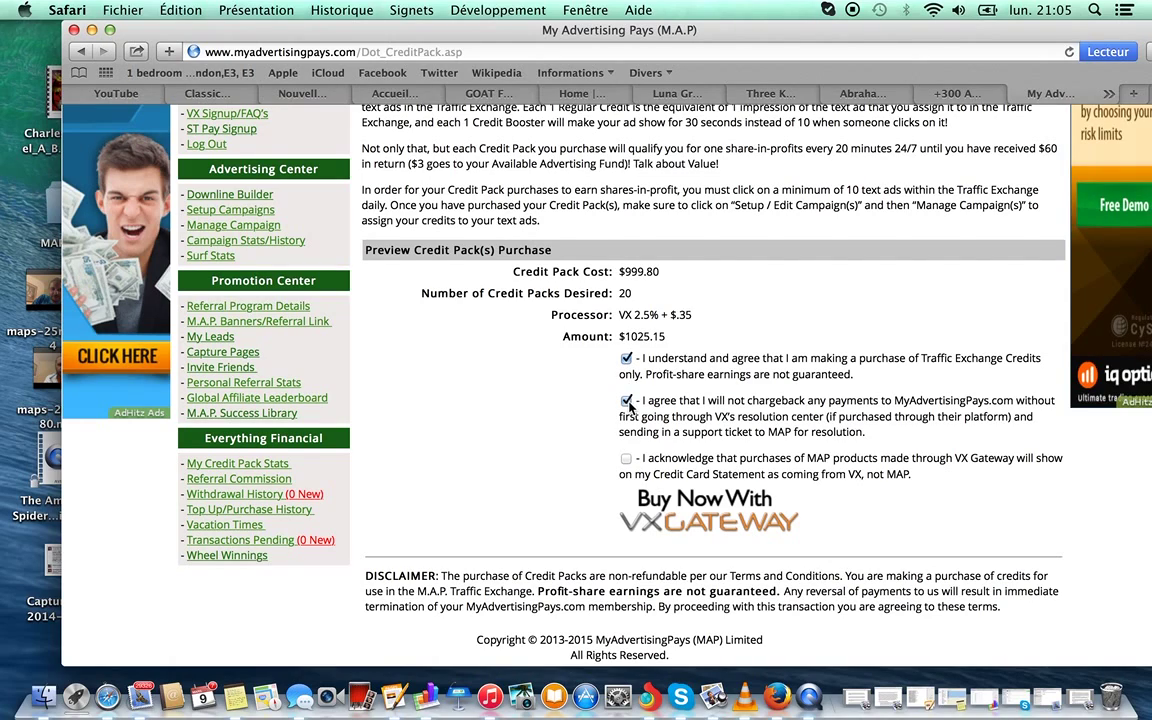
click(626, 458)
click(722, 522)
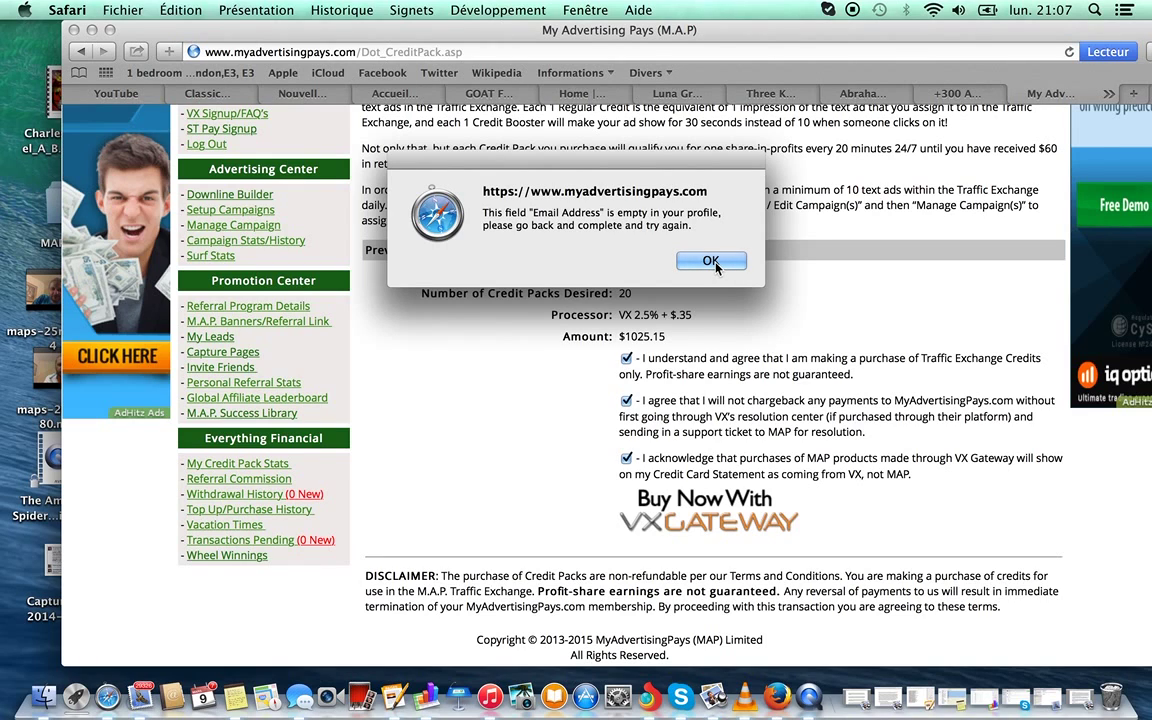
Dismiss the missing-email alert, then add an email address and the PIN in the profile.
click(712, 262)
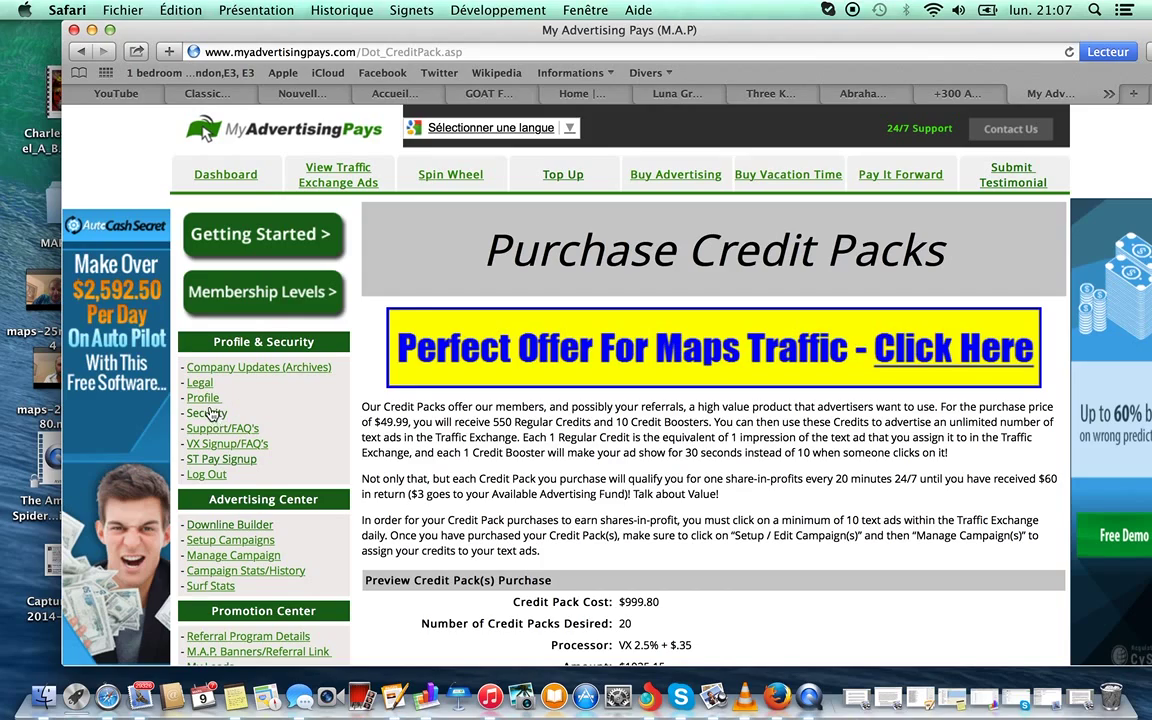
click(203, 397)
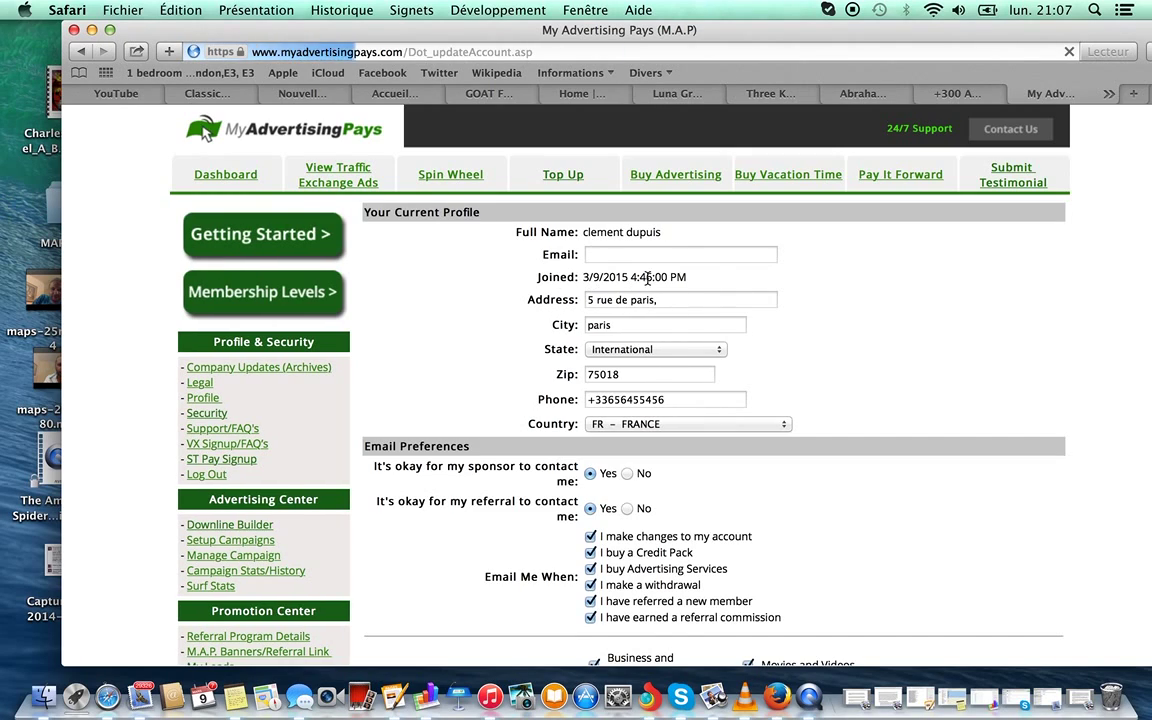
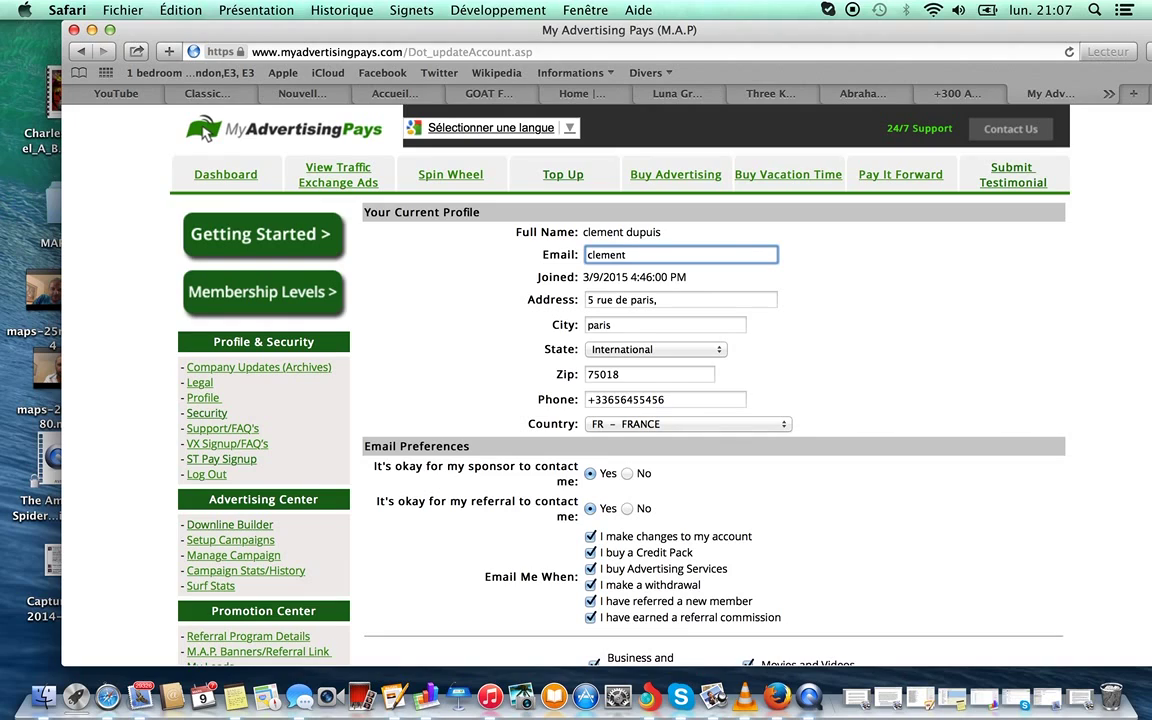
scroll(486, 332, down, 10)
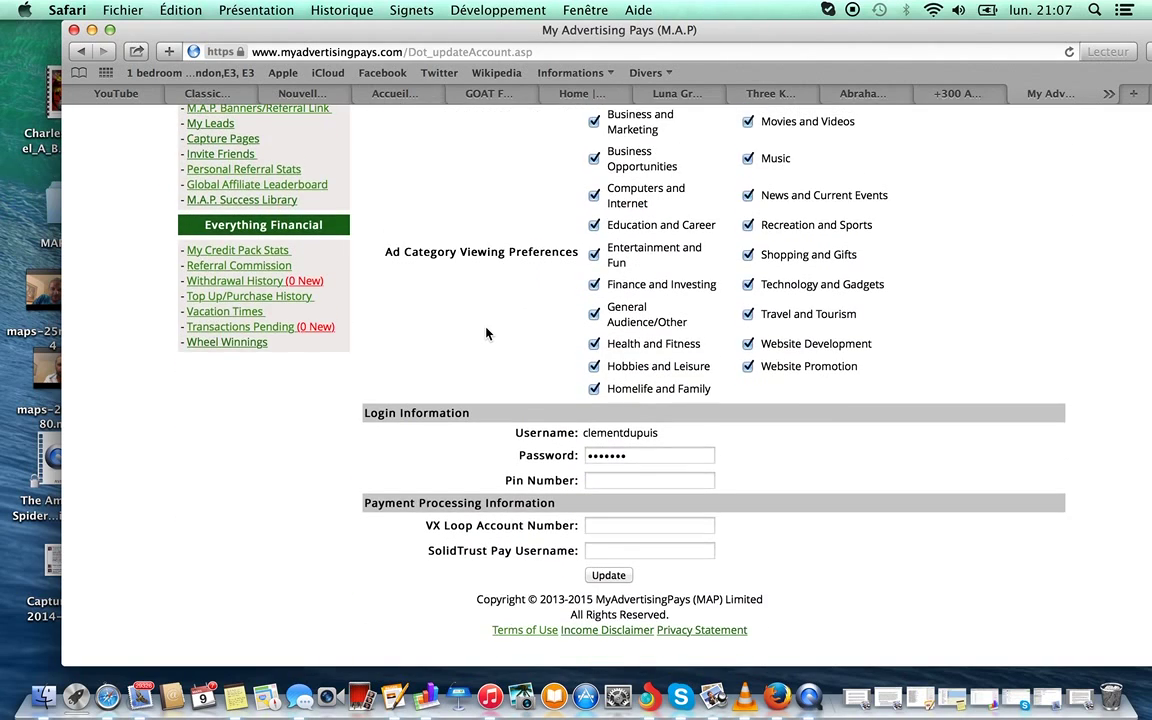
click(629, 509)
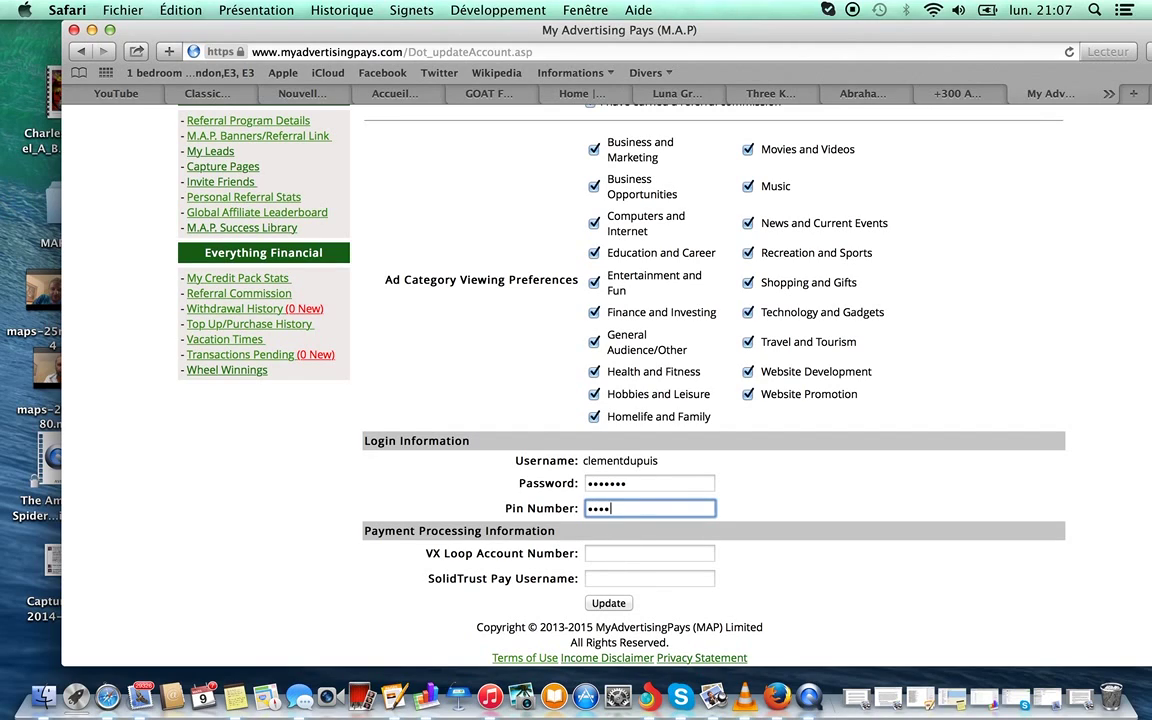
Submit the profile update, defer saving the password, and return to the dashboard.
key(Return)
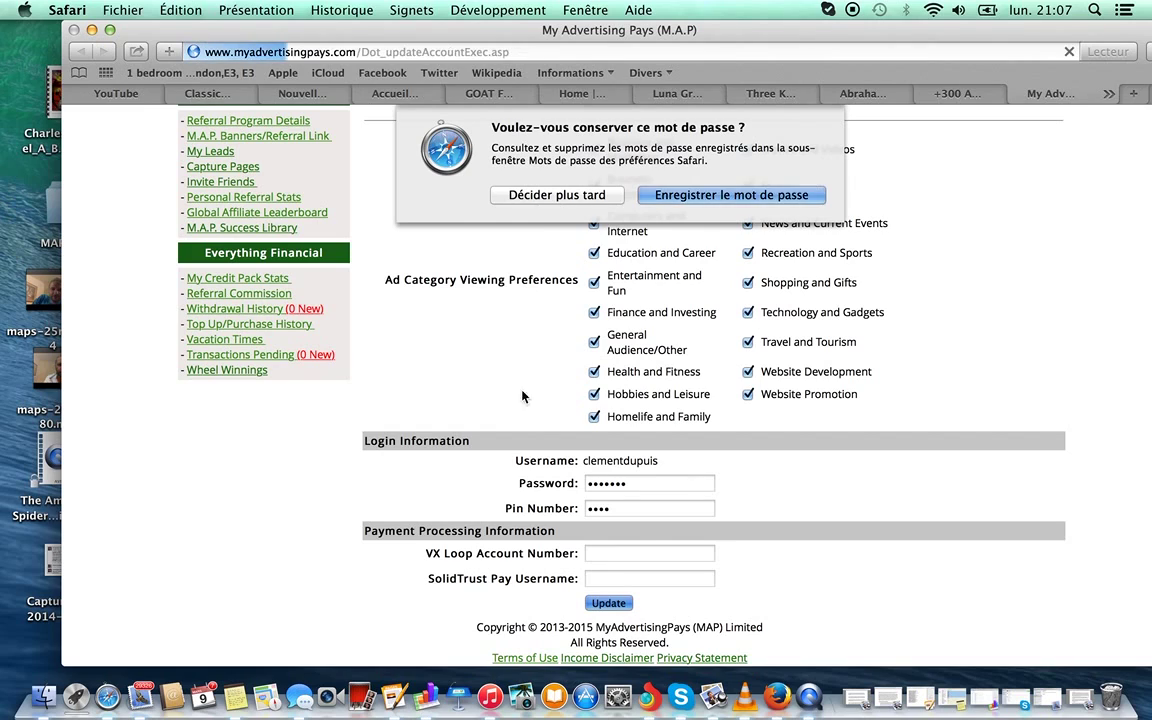
click(593, 198)
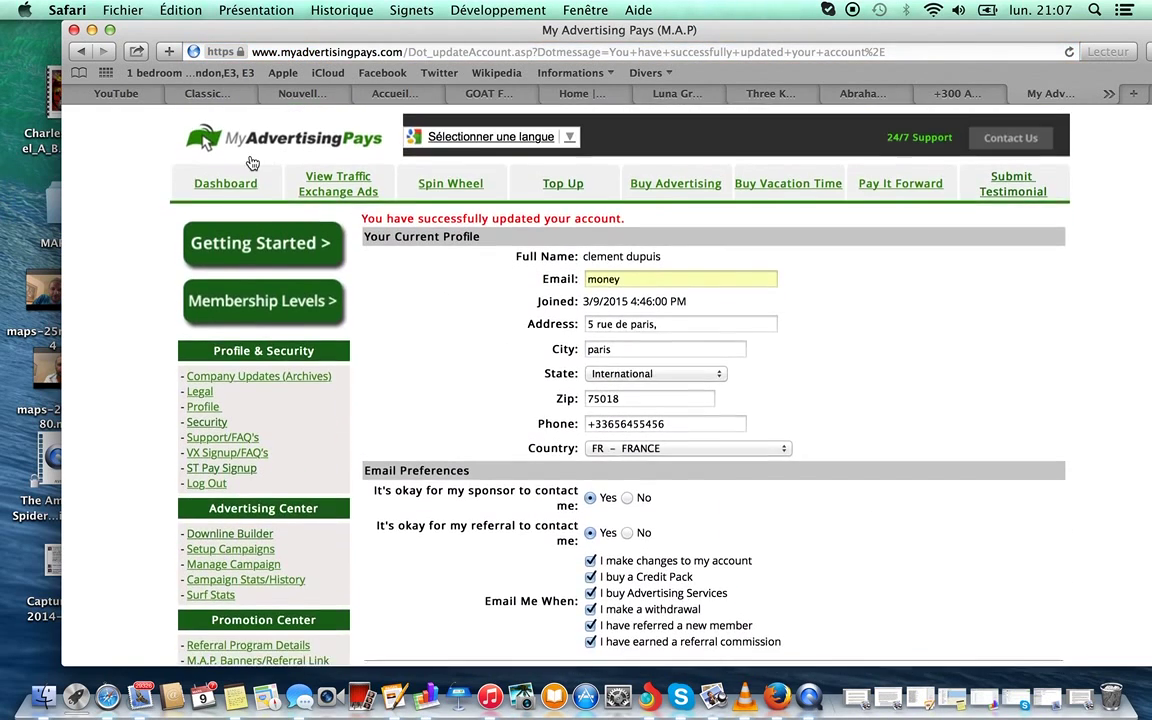
click(244, 179)
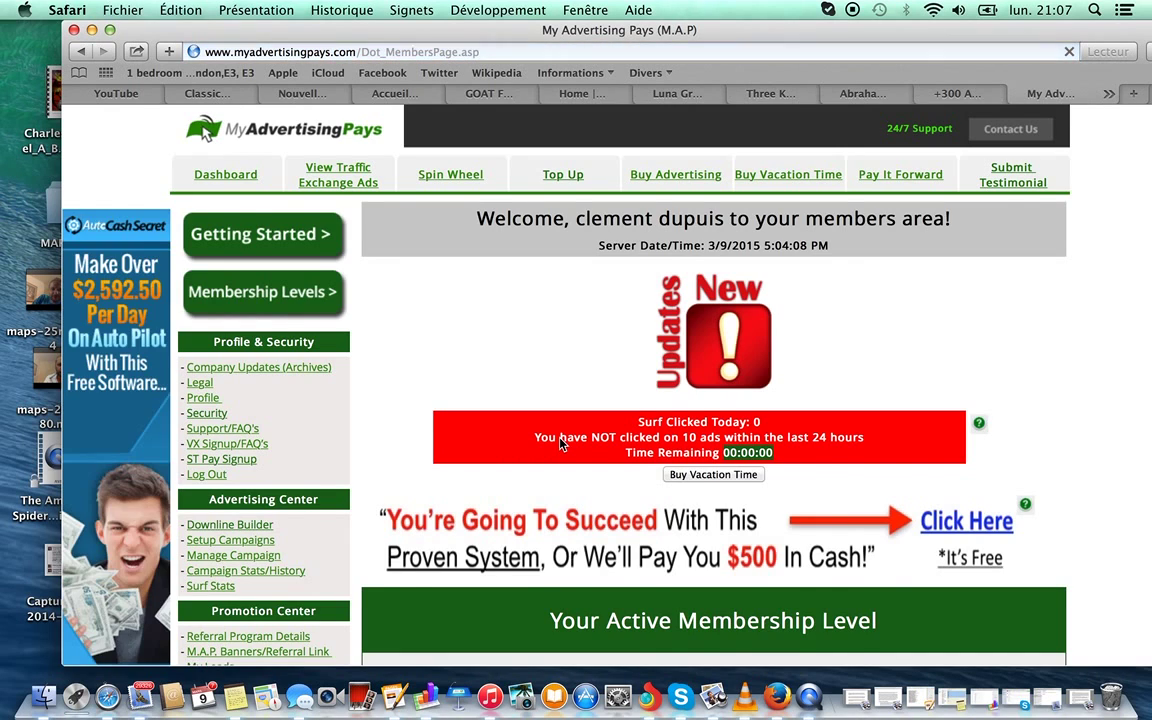
Order 20 credit packs with the VX Gateway 2.5% + $.35 processor and preview the $1025.15 total.
scroll(560, 444, down, 10)
click(660, 591)
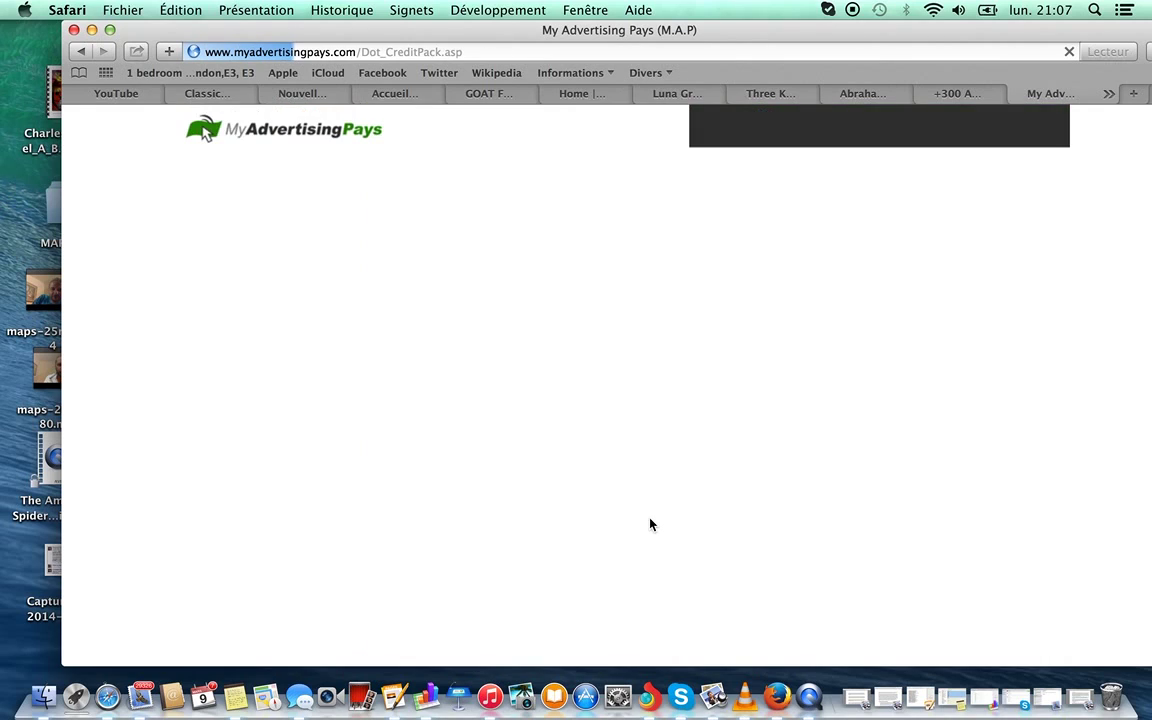
double_click(650, 388)
text(20)
click(700, 414)
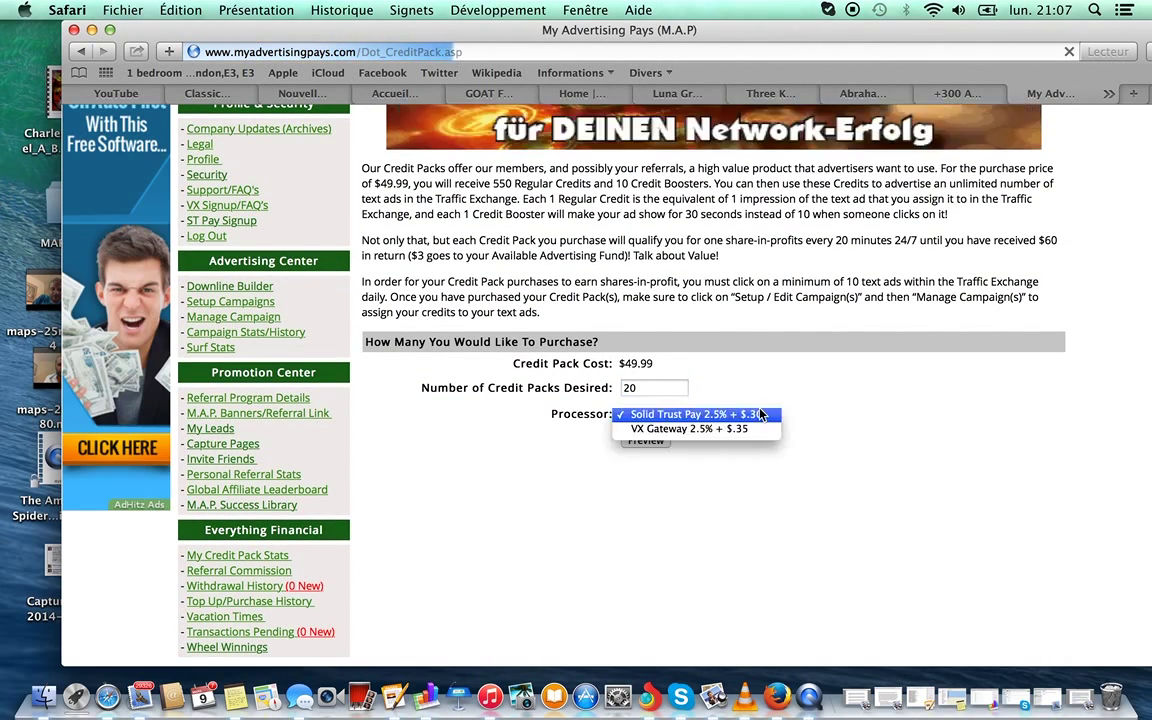
click(690, 430)
click(655, 442)
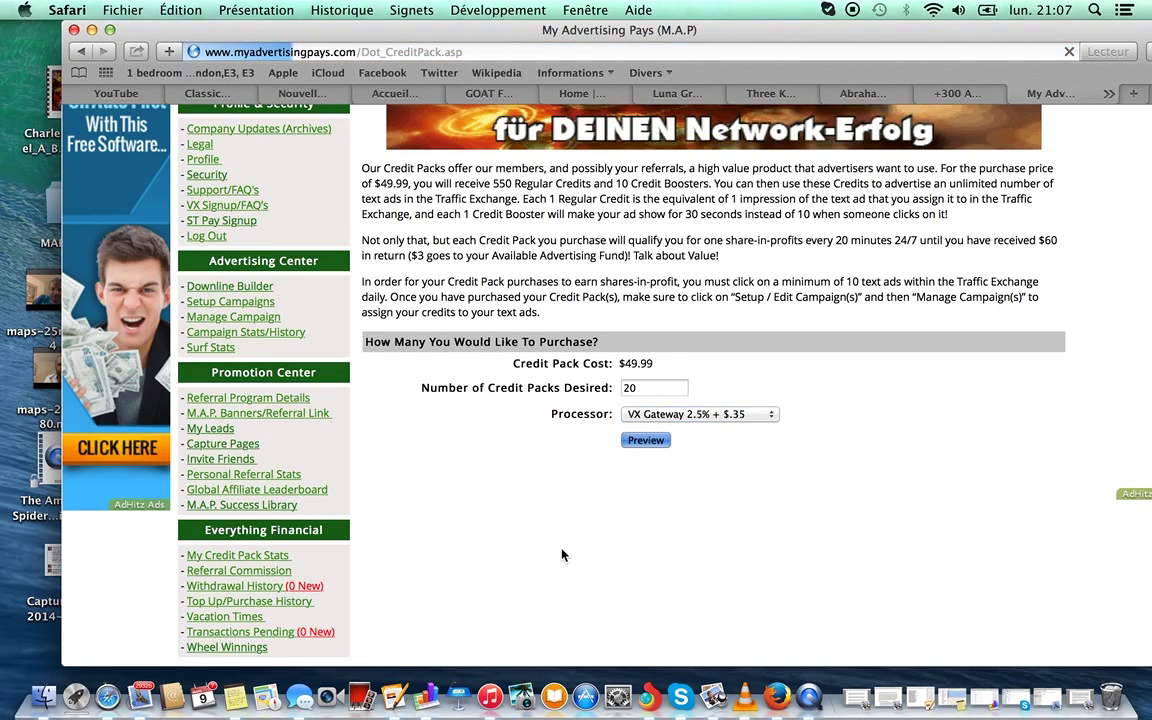
Accept the credit terms, no-chargeback and card statement agreements, then choose Buy Now With VX Gateway.
scroll(594, 552, down, 3)
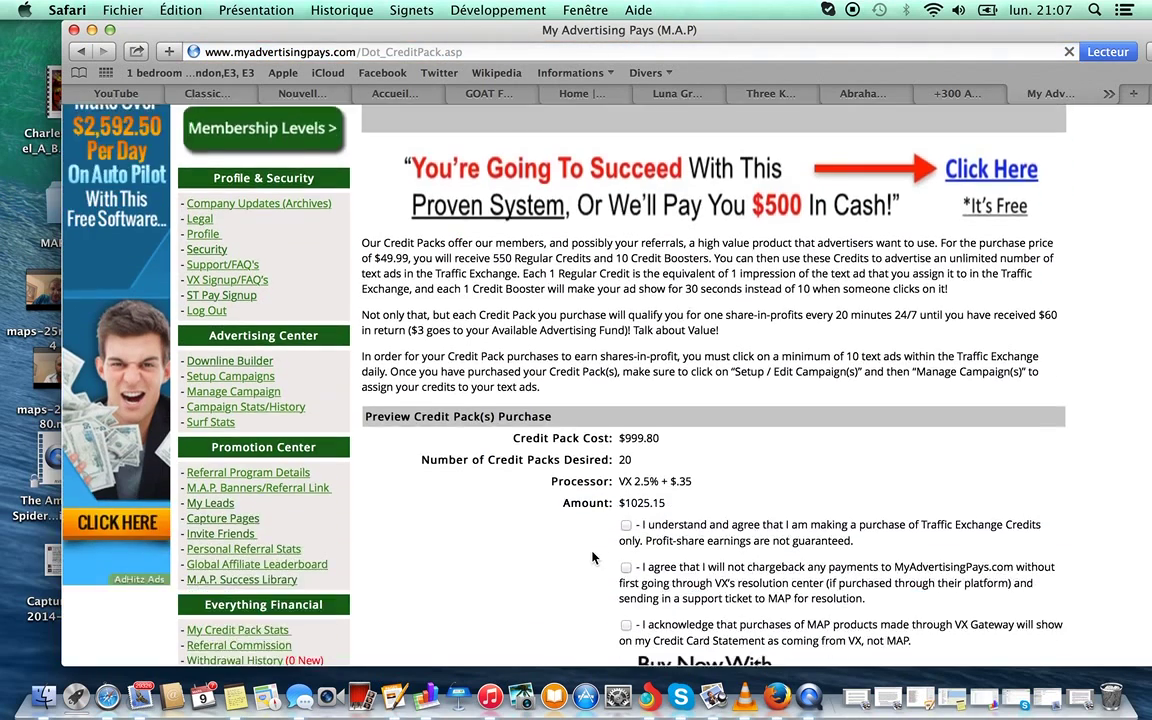
scroll(594, 557, down, 2)
click(626, 392)
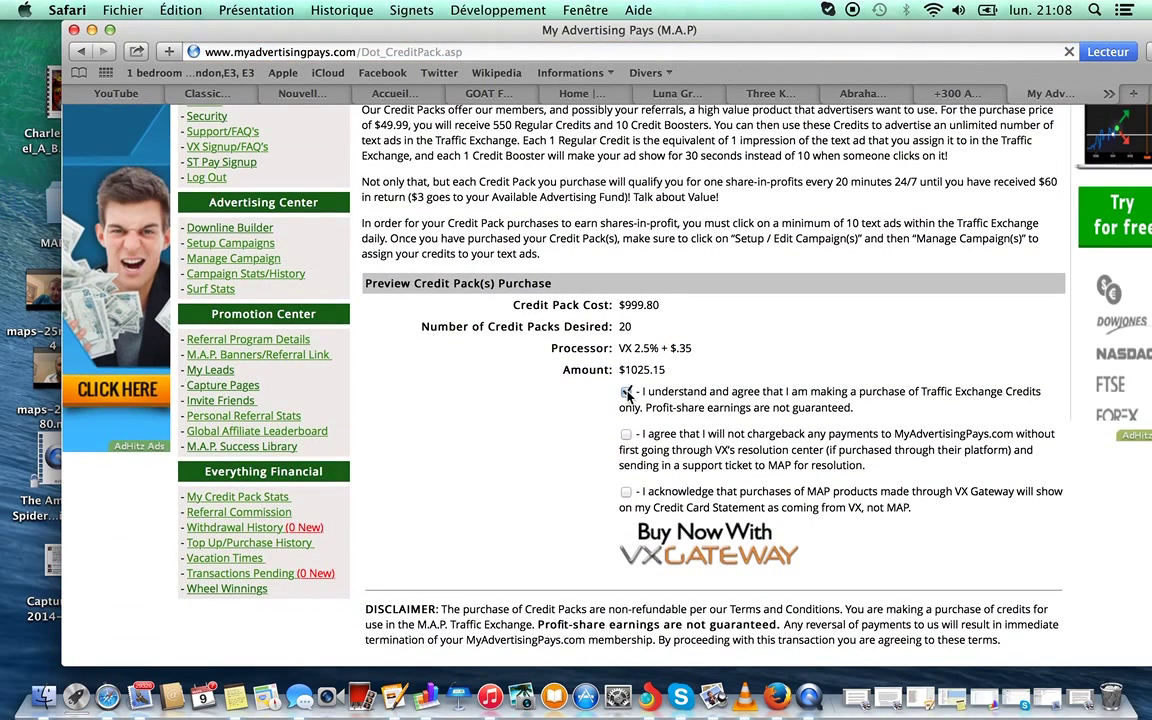
click(626, 434)
click(626, 492)
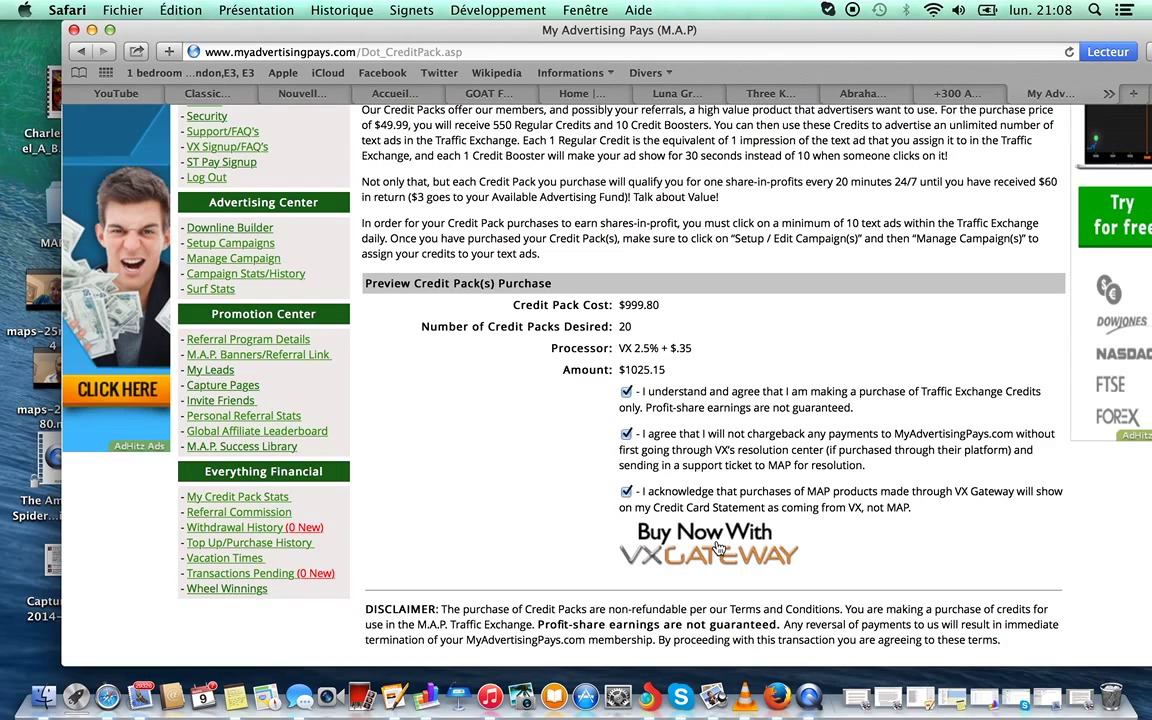
click(717, 548)
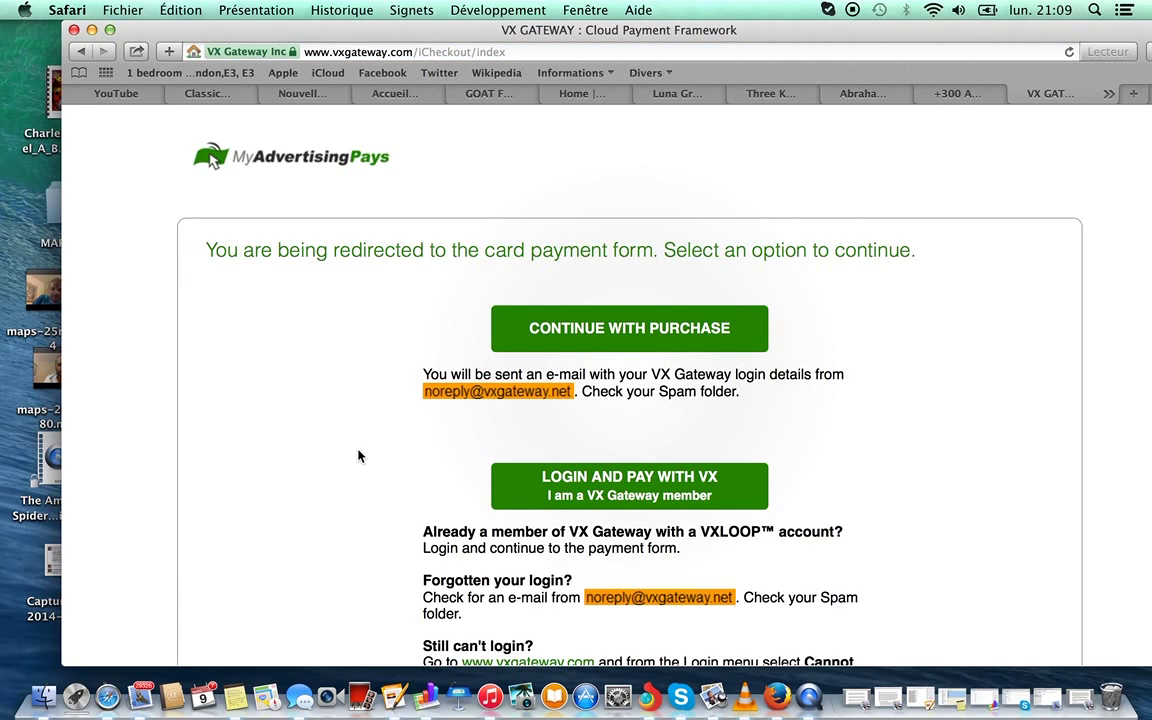
Continue With Purchase on the VX Gateway redirect page to reach the card form.
scroll(359, 456, down, 2)
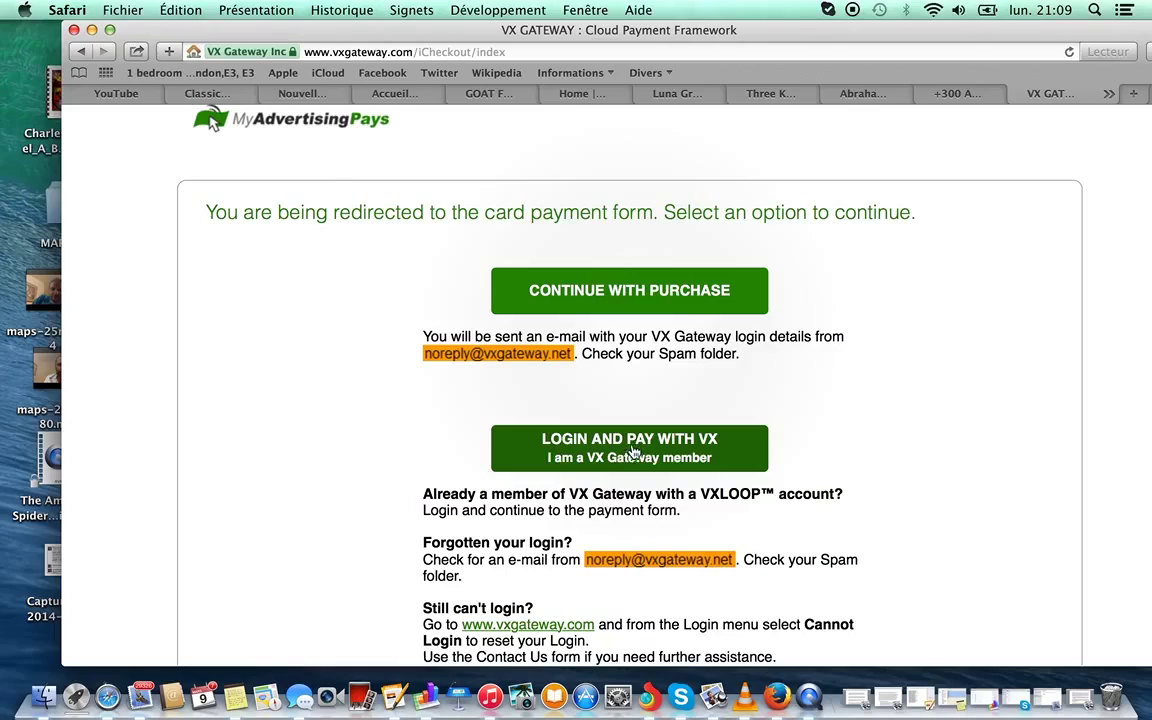
click(626, 294)
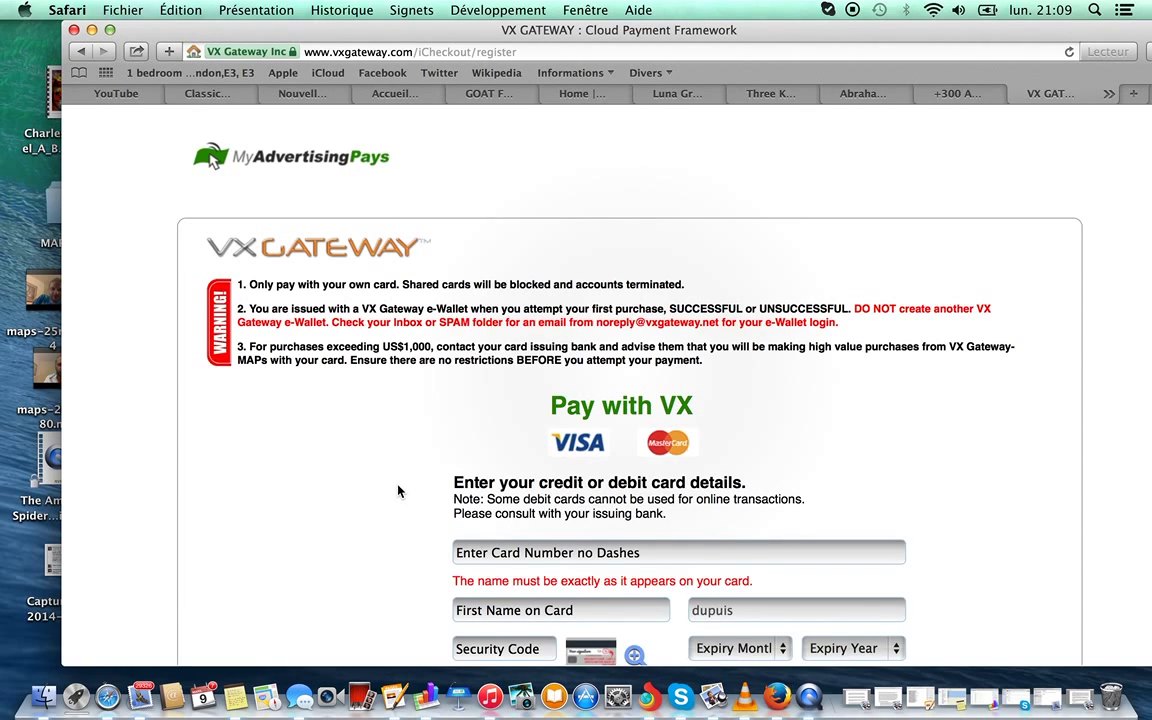
Enter the card number, the cardholder's first name and the card security code.
scroll(397, 490, down, 5)
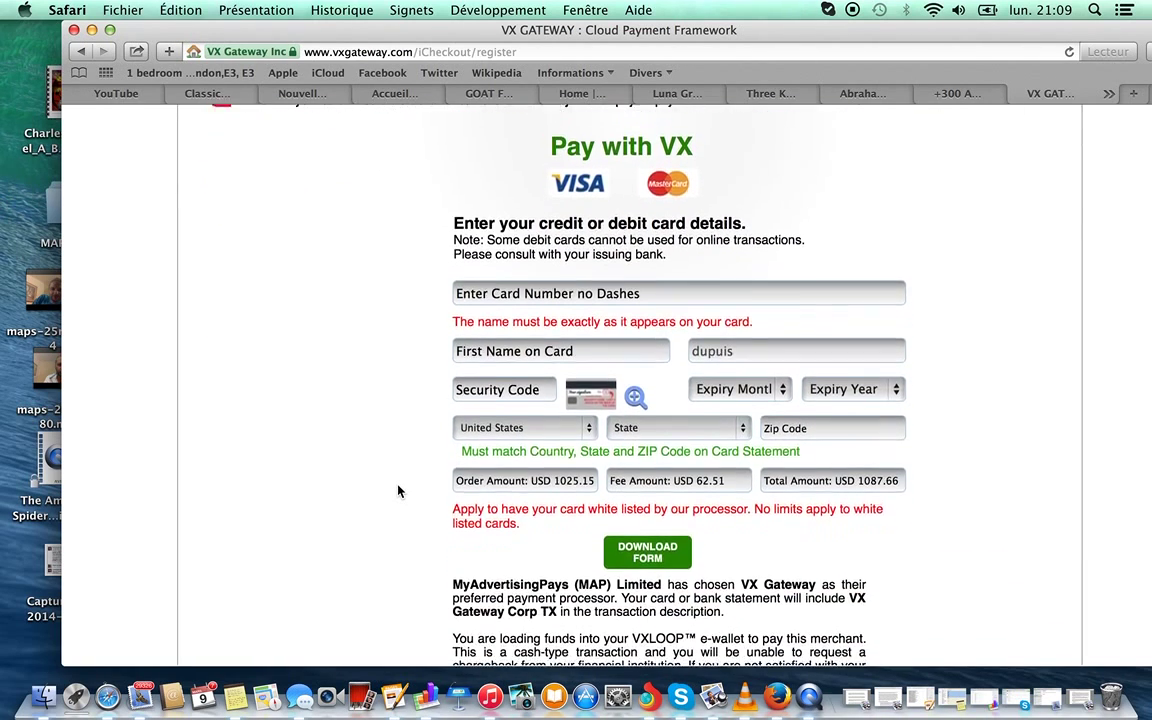
click(492, 286)
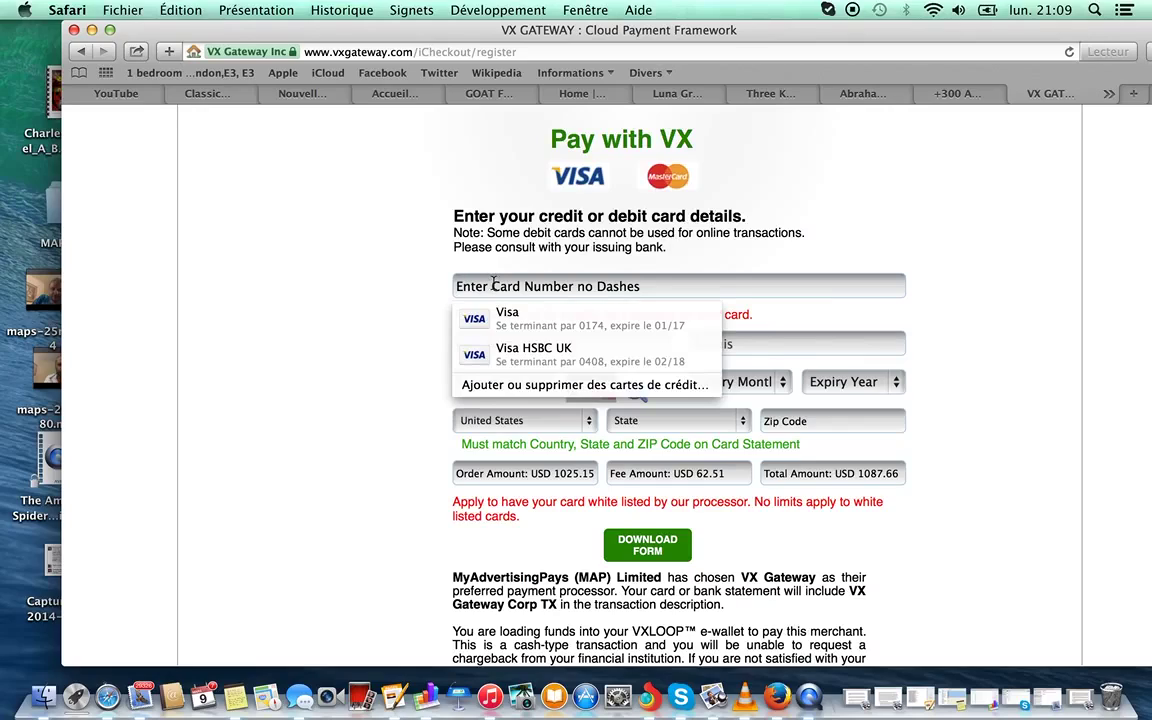
text(4545XXXXX)
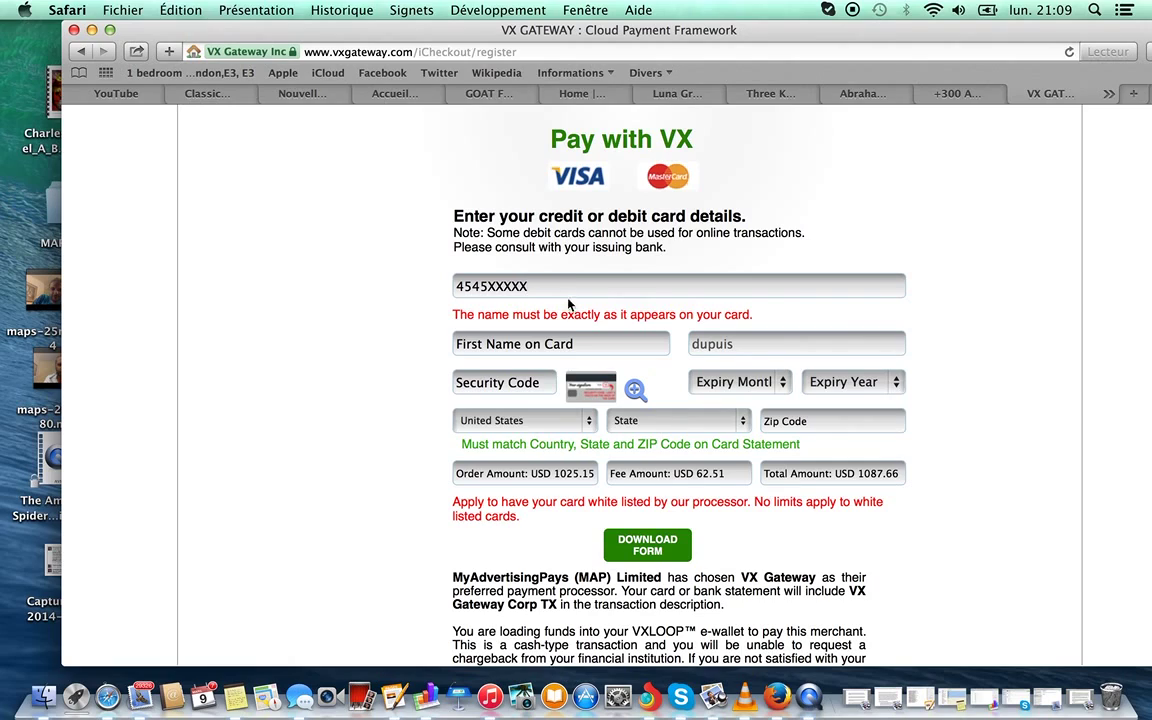
key(Tab)
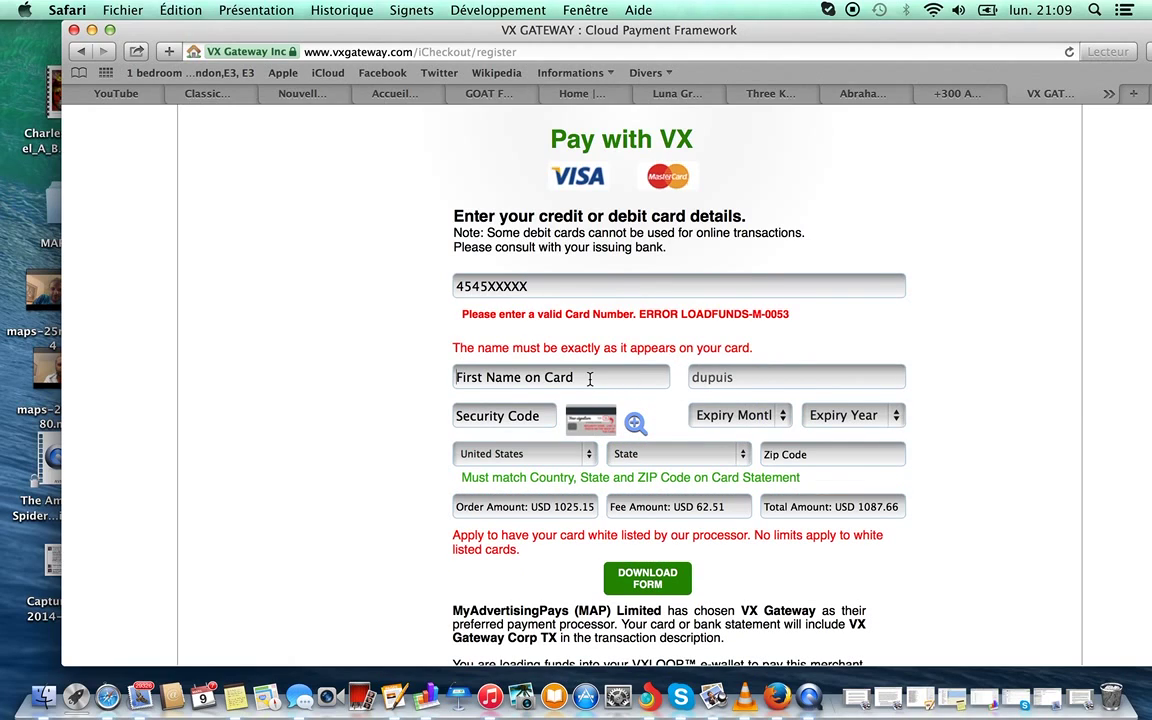
text(clement)
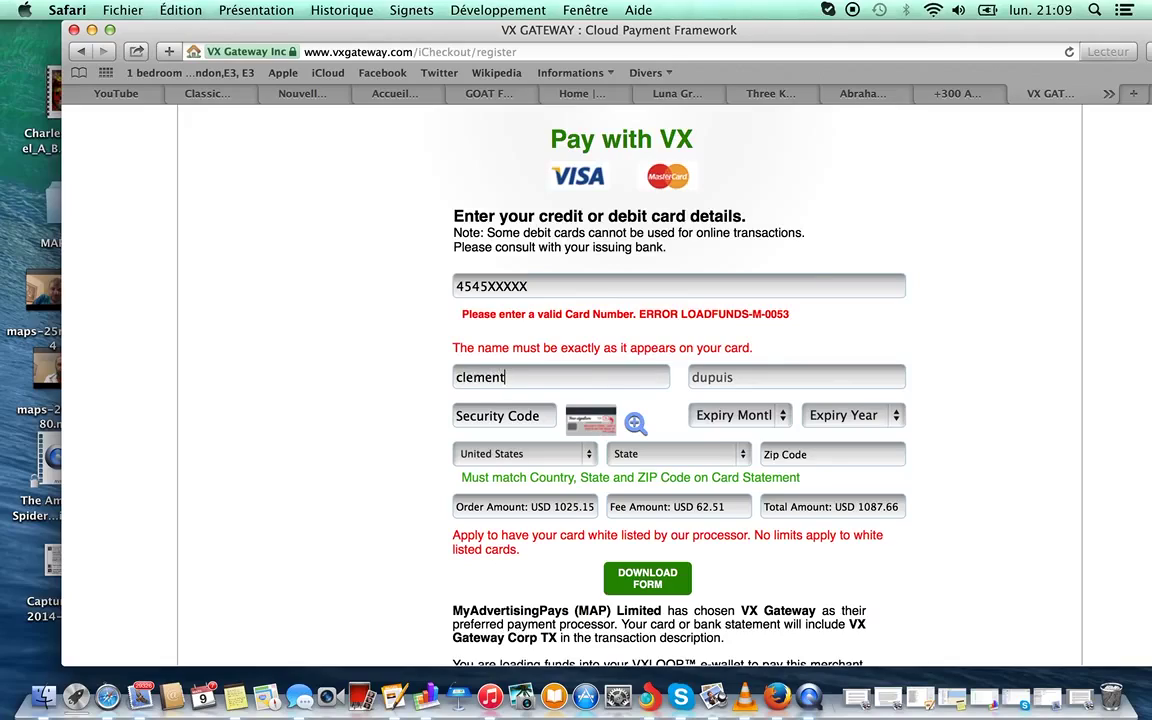
click(548, 418)
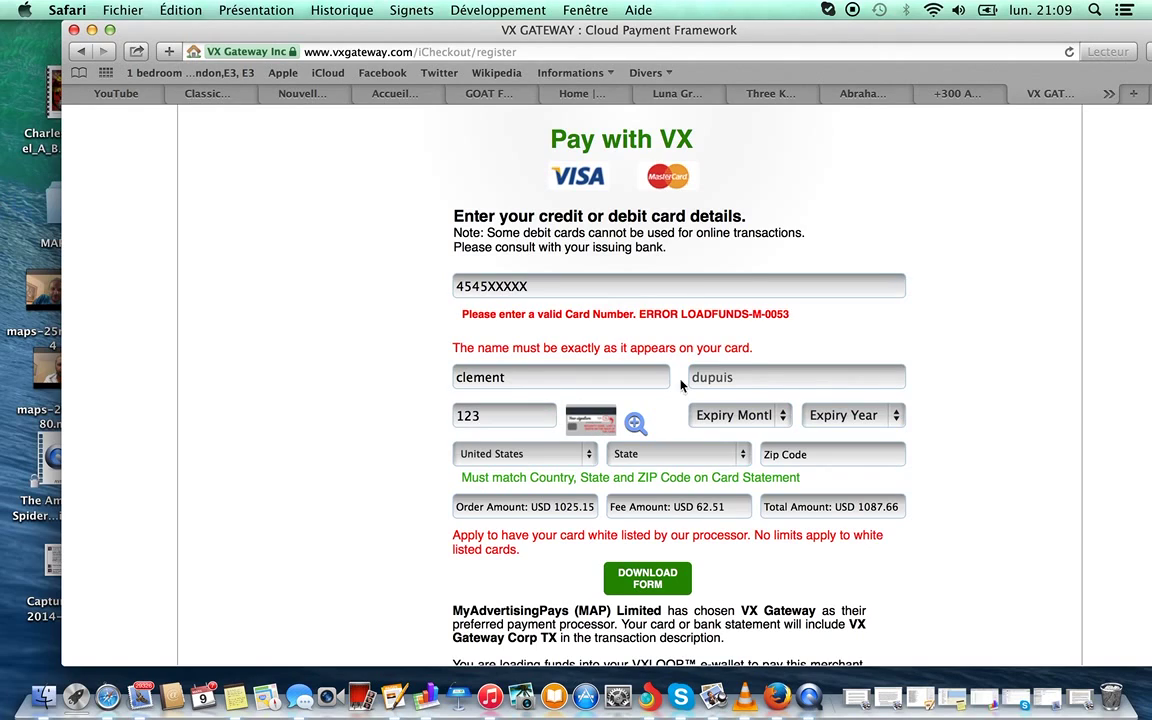
Set the card expiry date to January 2016.
click(772, 415)
click(758, 440)
click(820, 416)
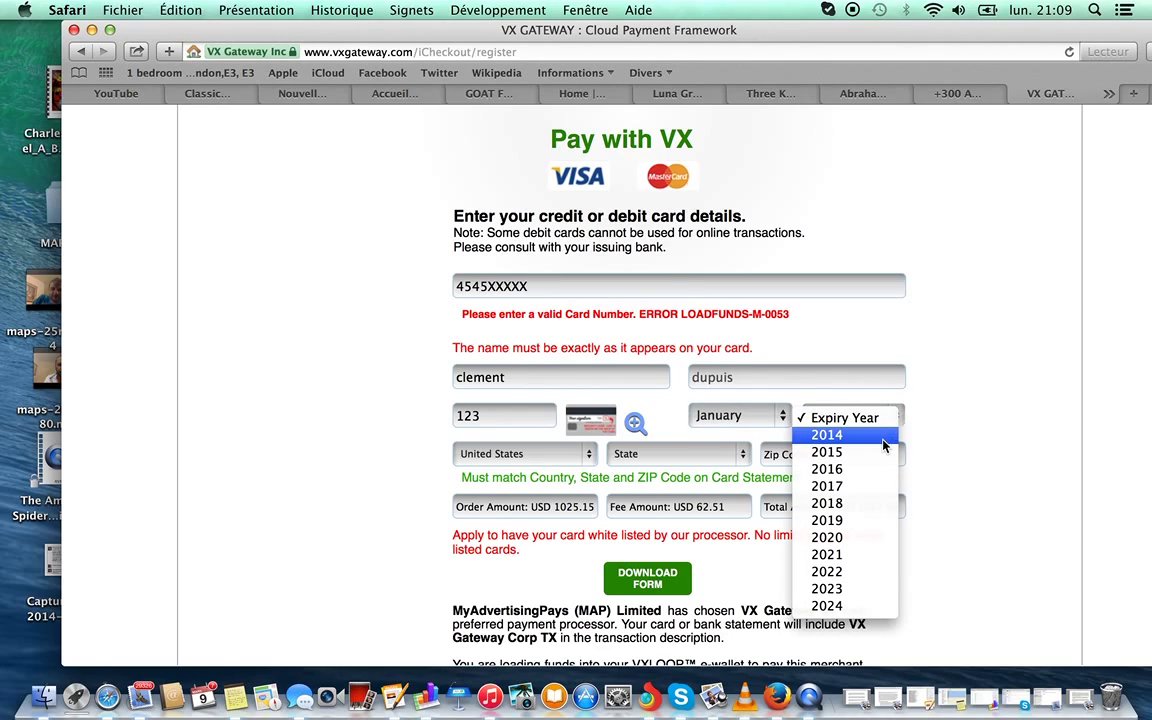
click(872, 469)
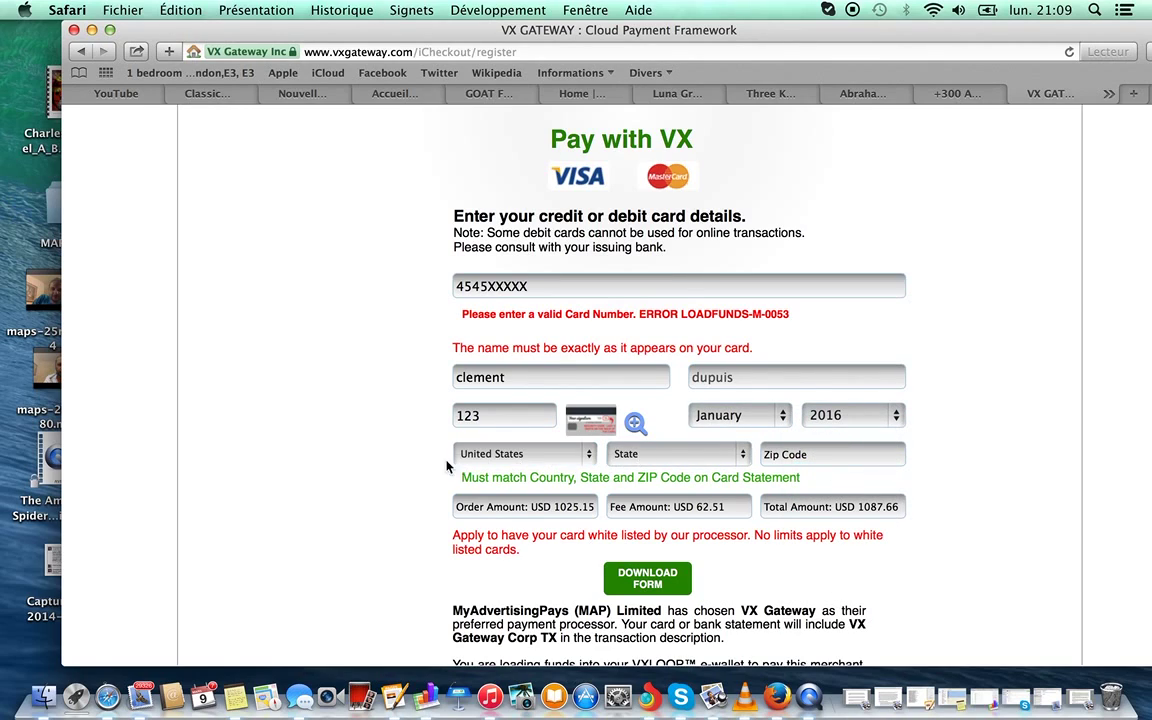
Set the billing country to France and the state to Île-de-France.
click(490, 457)
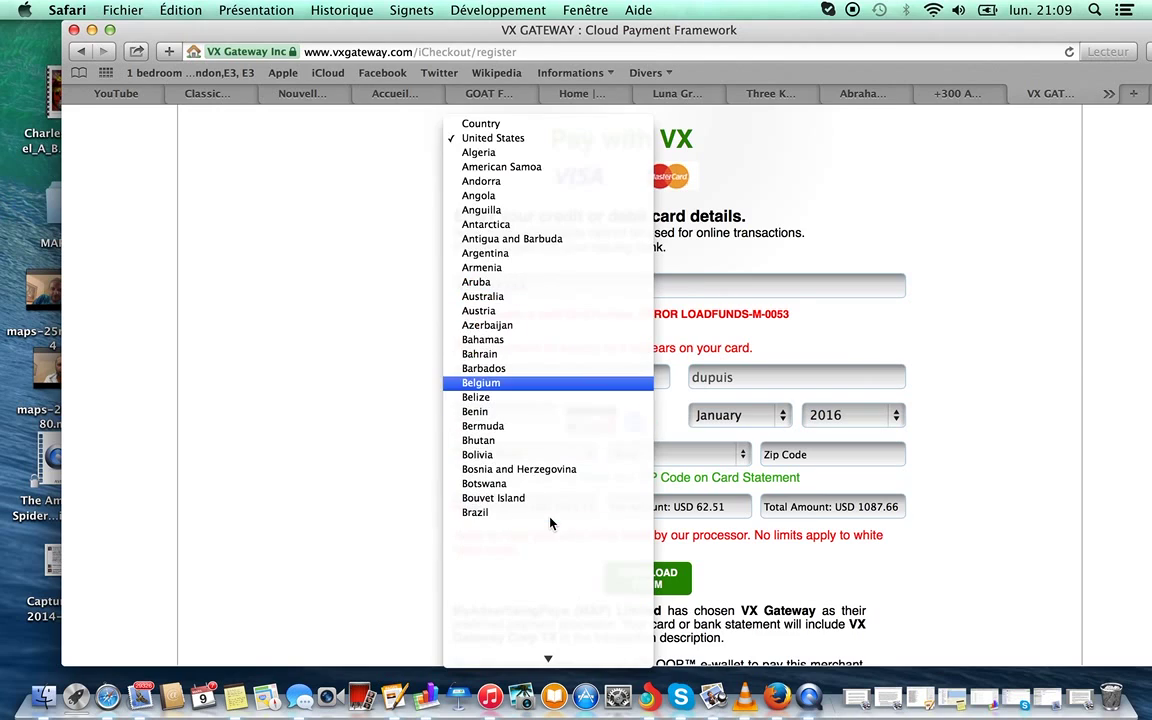
scroll(550, 524, down, 10)
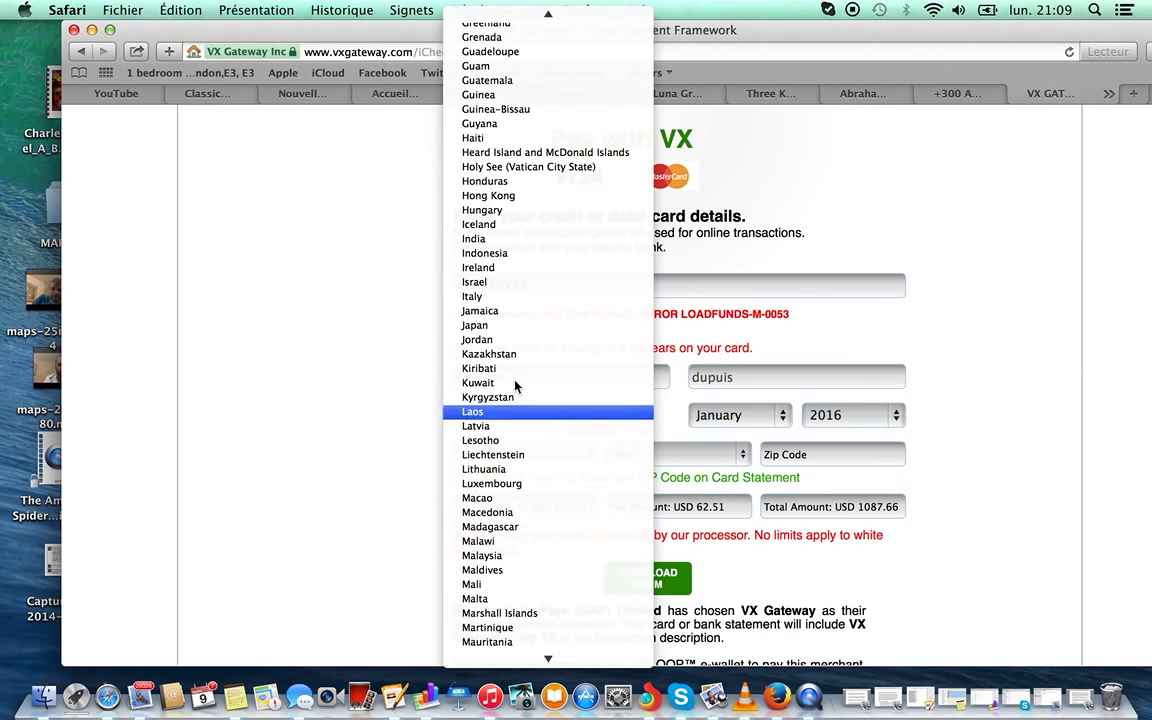
scroll(523, 177, up, 5)
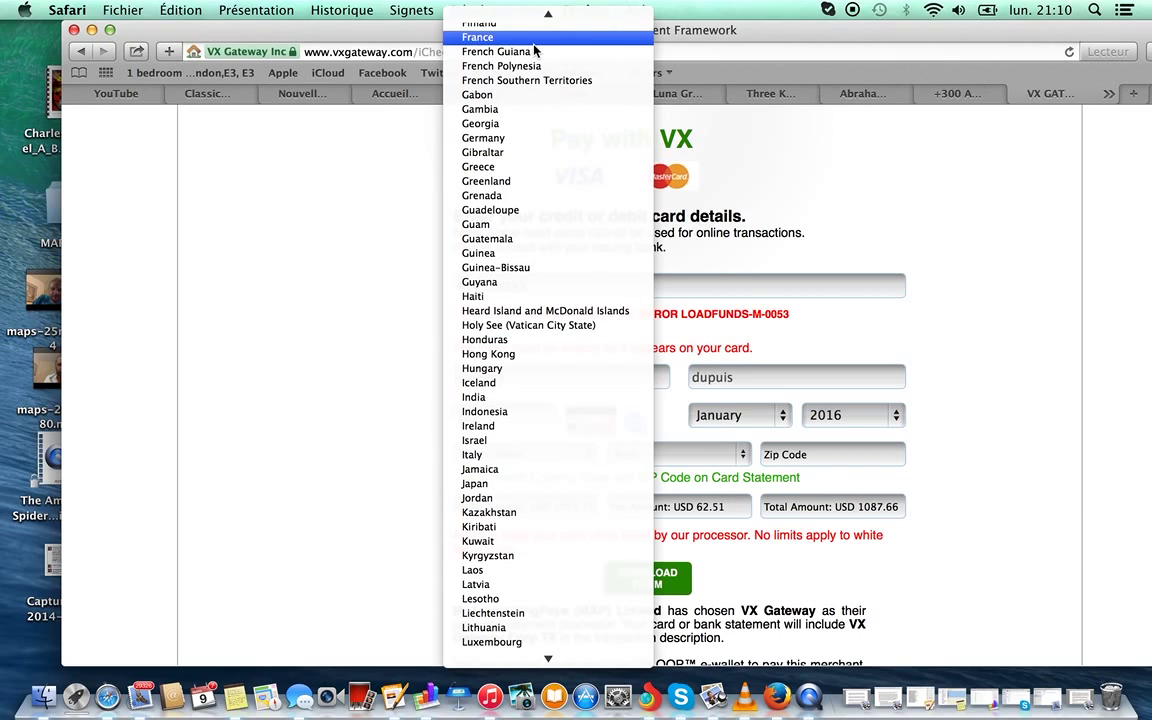
click(534, 68)
click(660, 454)
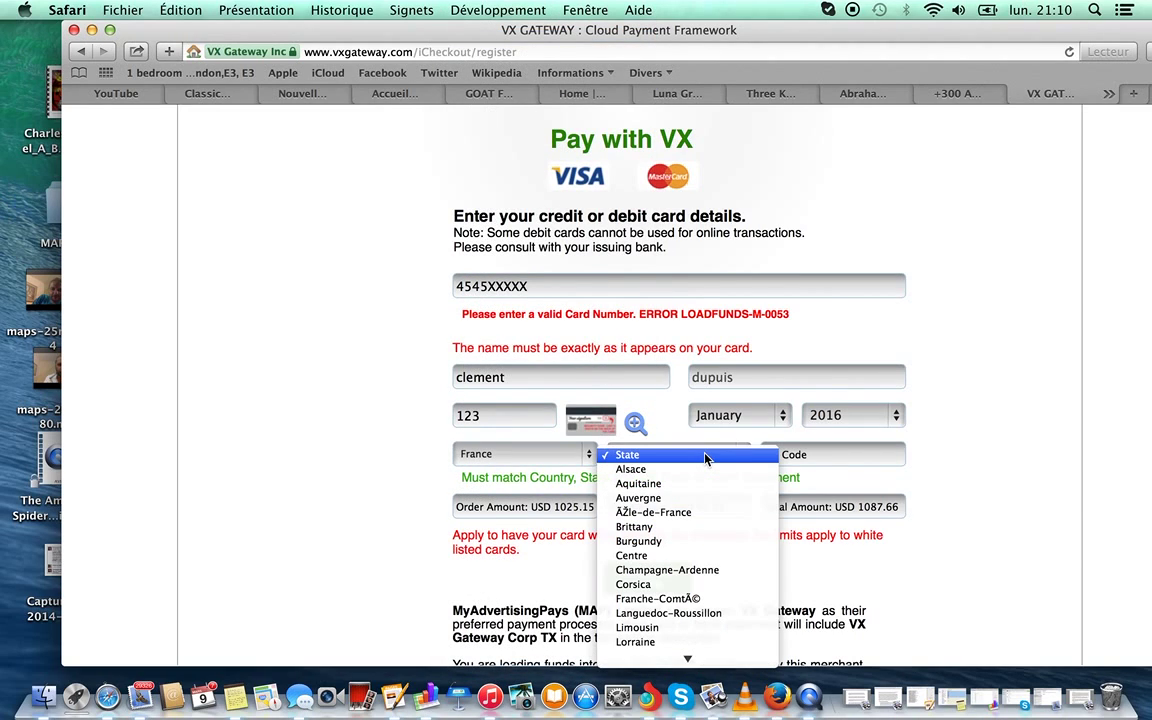
scroll(687, 563, down, 4)
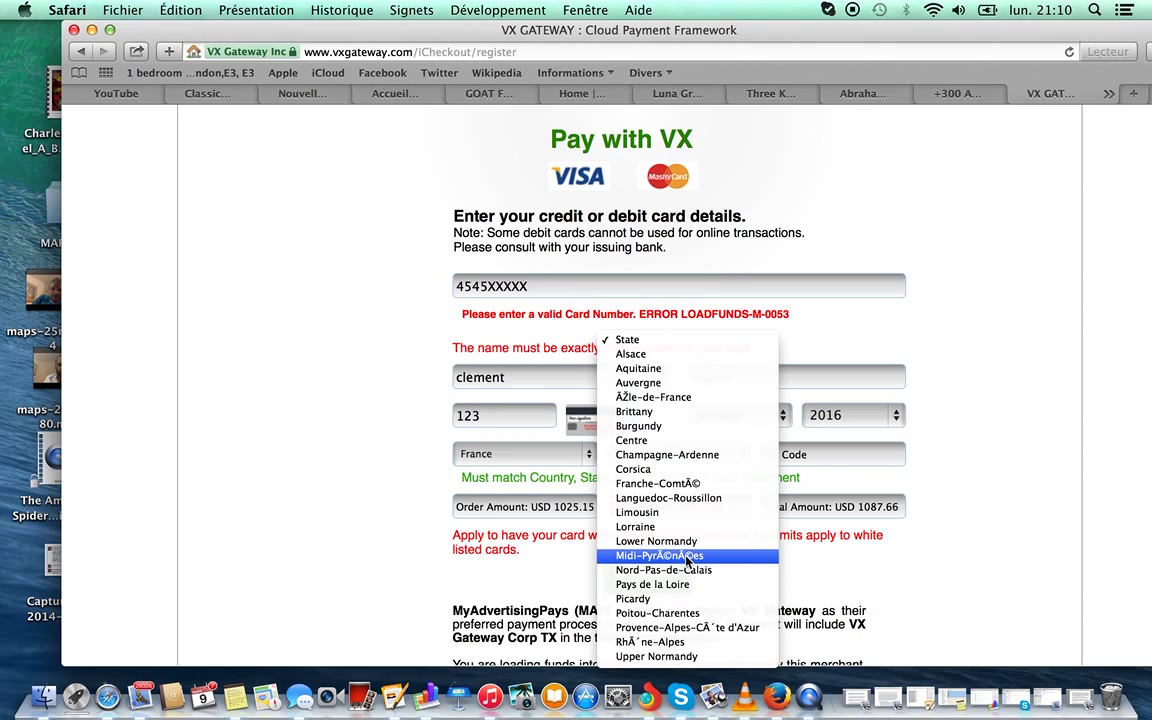
click(697, 399)
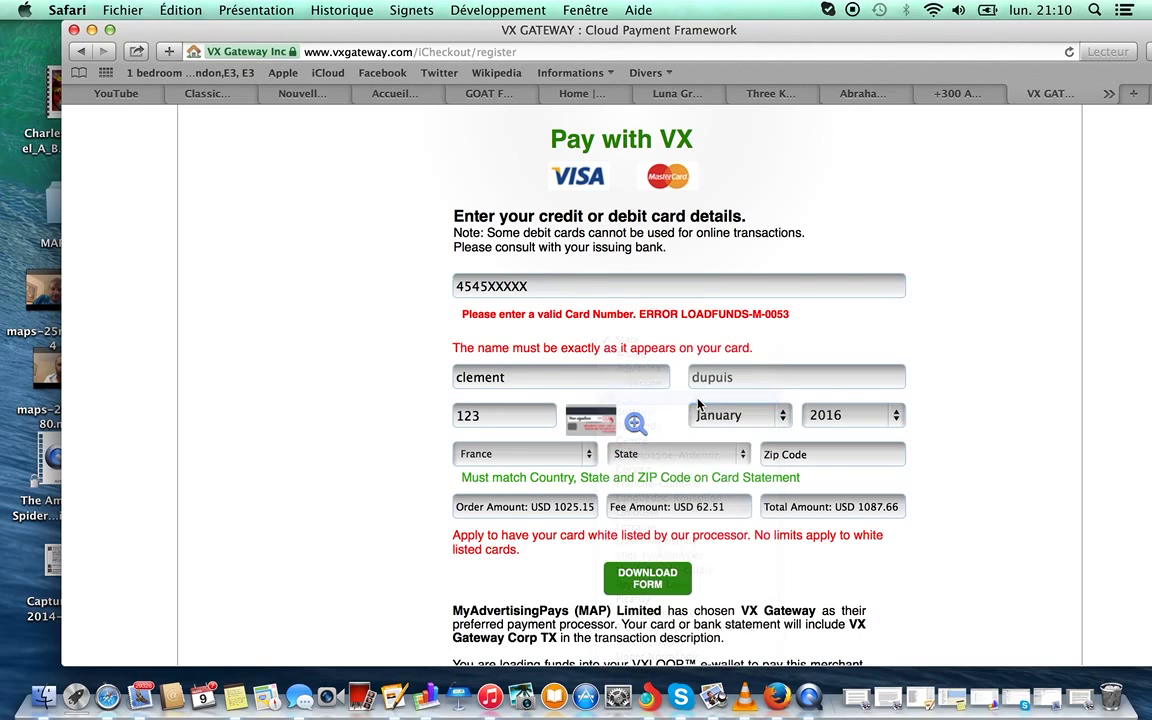
Fill in the cardholder's zip code, correcting mistyped digits.
click(783, 455)
text(7510)
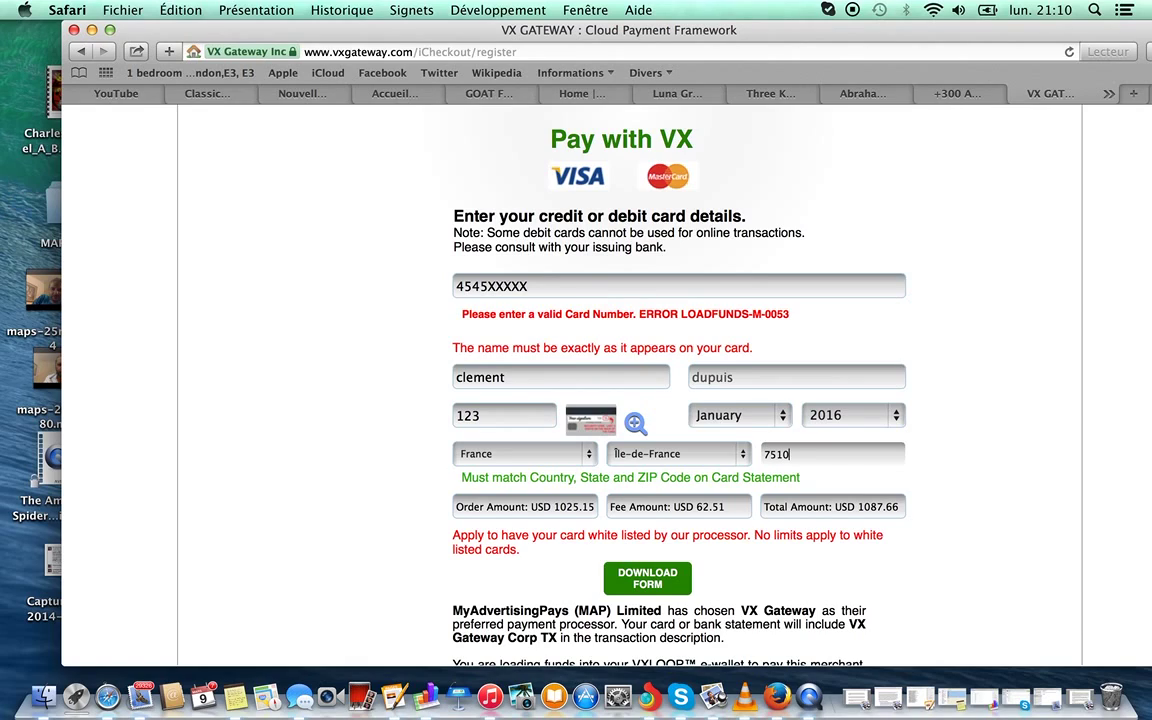
key(BackSpace)
key(BackSpace)
Complete the billing zip code and tick the box accepting VX Gateway's Terms & Conditions and Privacy Policy.
text(018)
scroll(358, 502, down, 2)
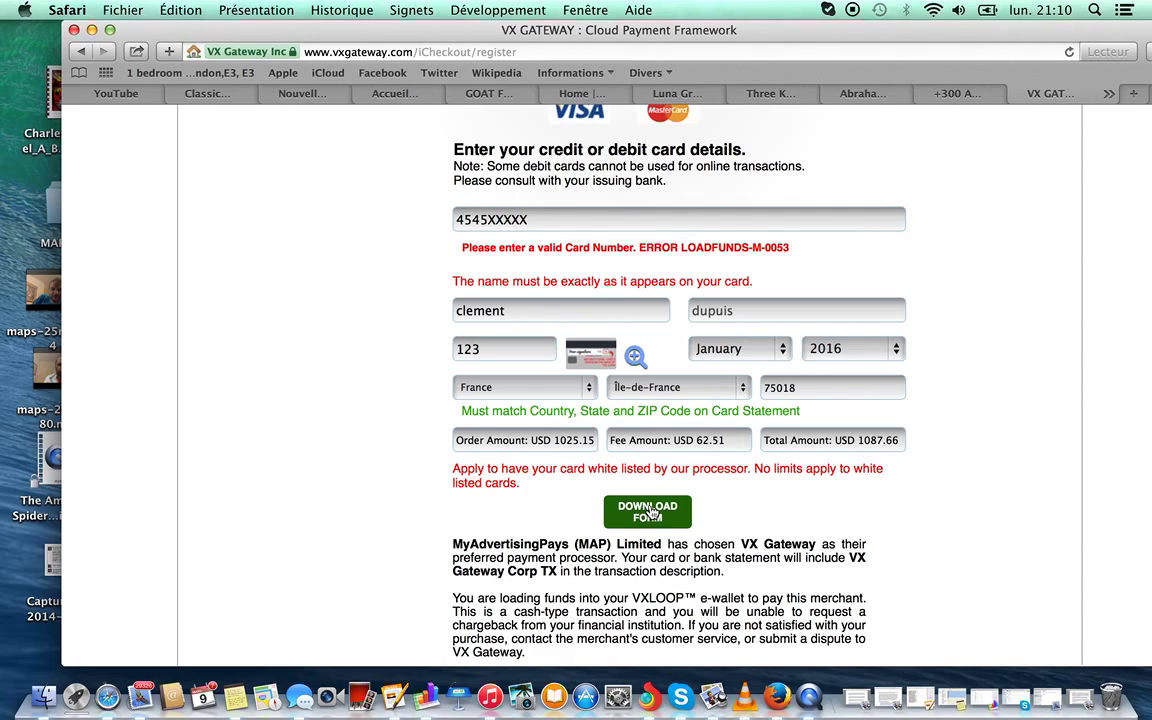
scroll(383, 528, down, 4)
scroll(383, 528, down, 1)
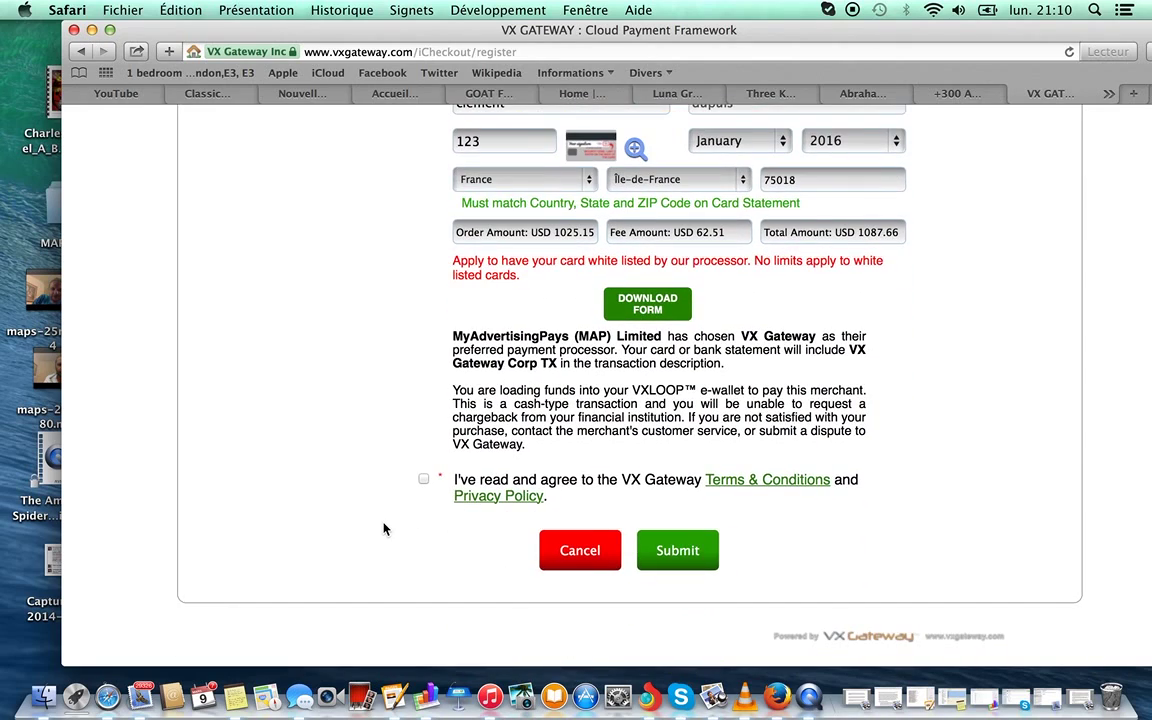
click(424, 481)
scroll(404, 373, up, 10)
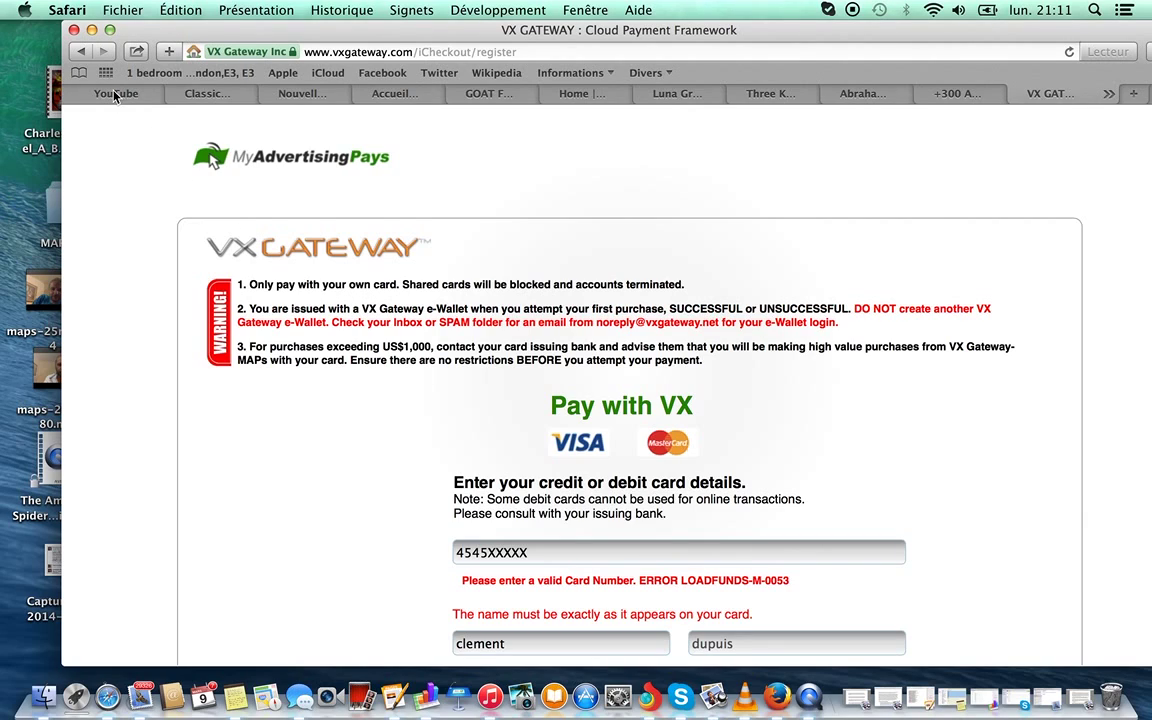
Go back to the MyAdvertisingPays members dashboard and review Quick Stats: 0 active credit packs, 0 purchased today.
click(82, 52)
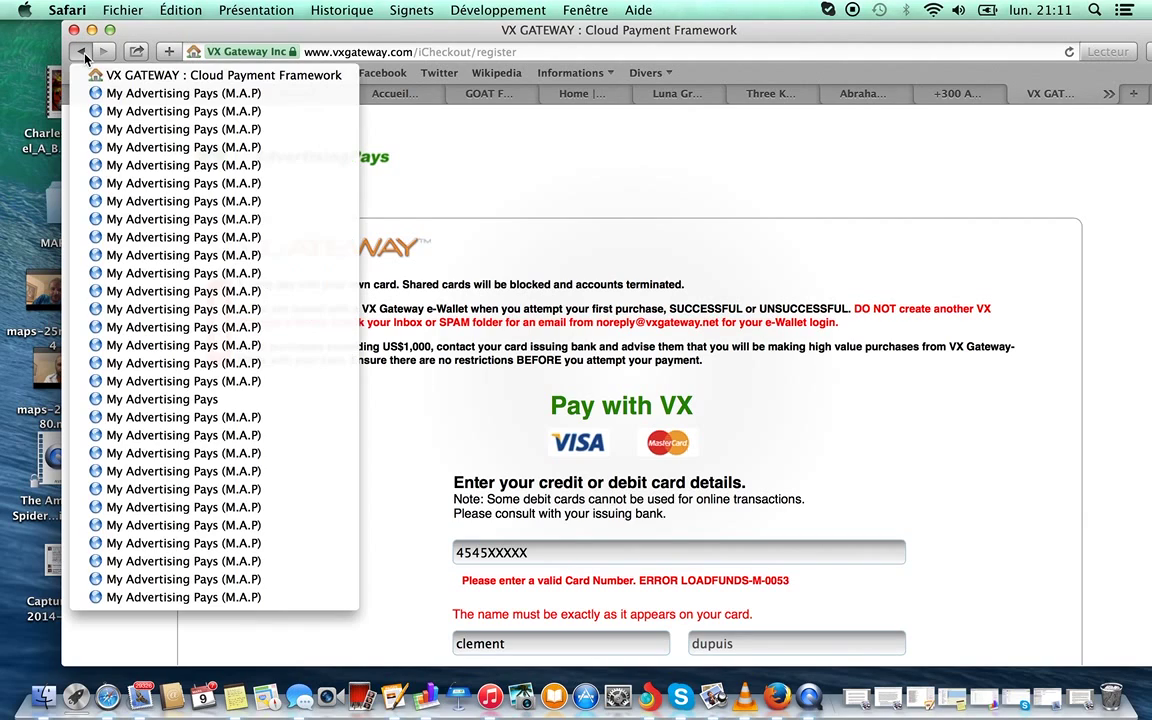
click(112, 110)
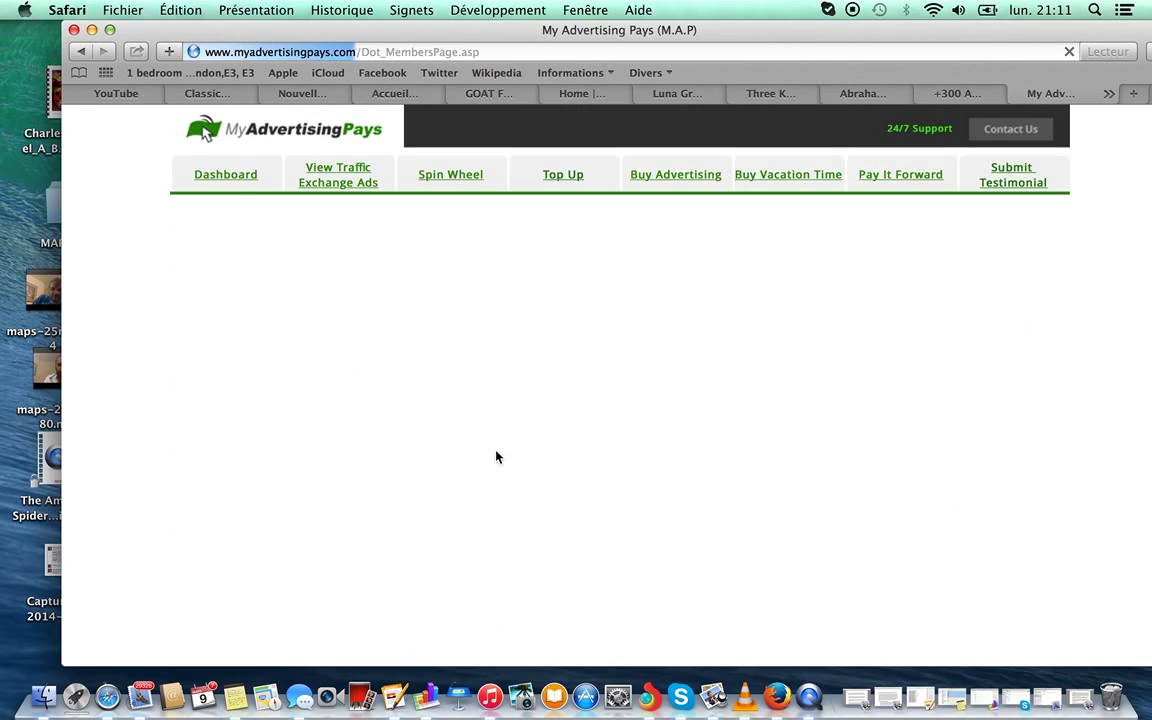
scroll(496, 456, down, 10)
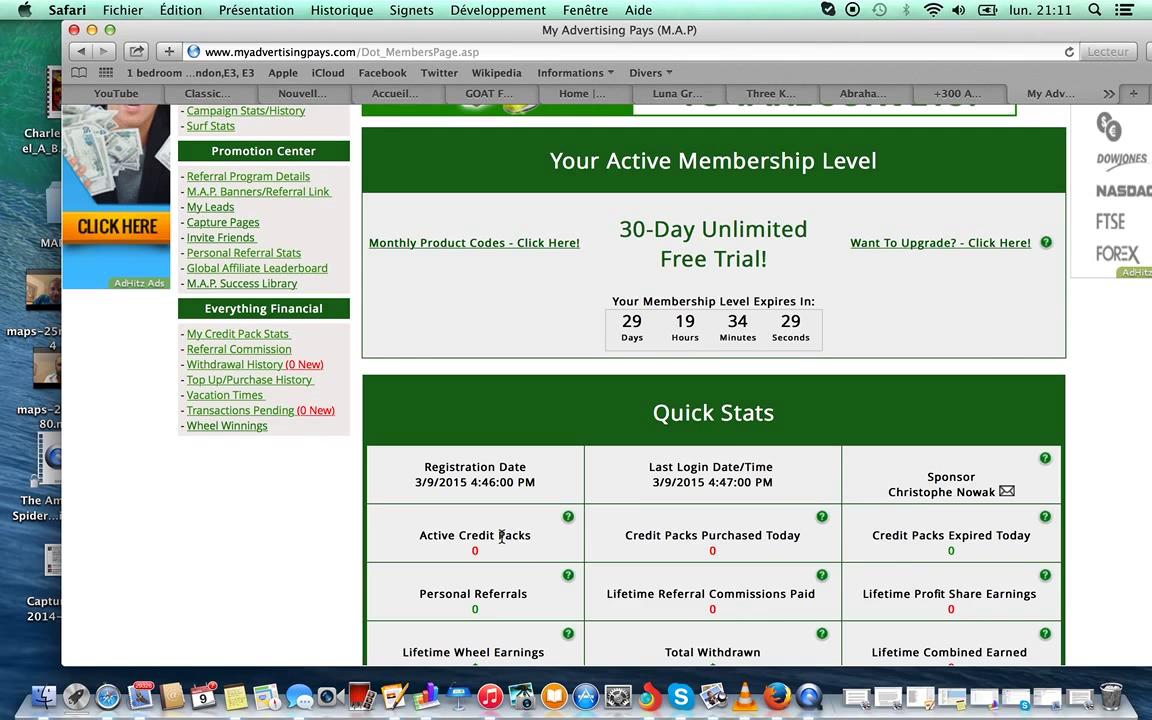
scroll(501, 537, up, 10)
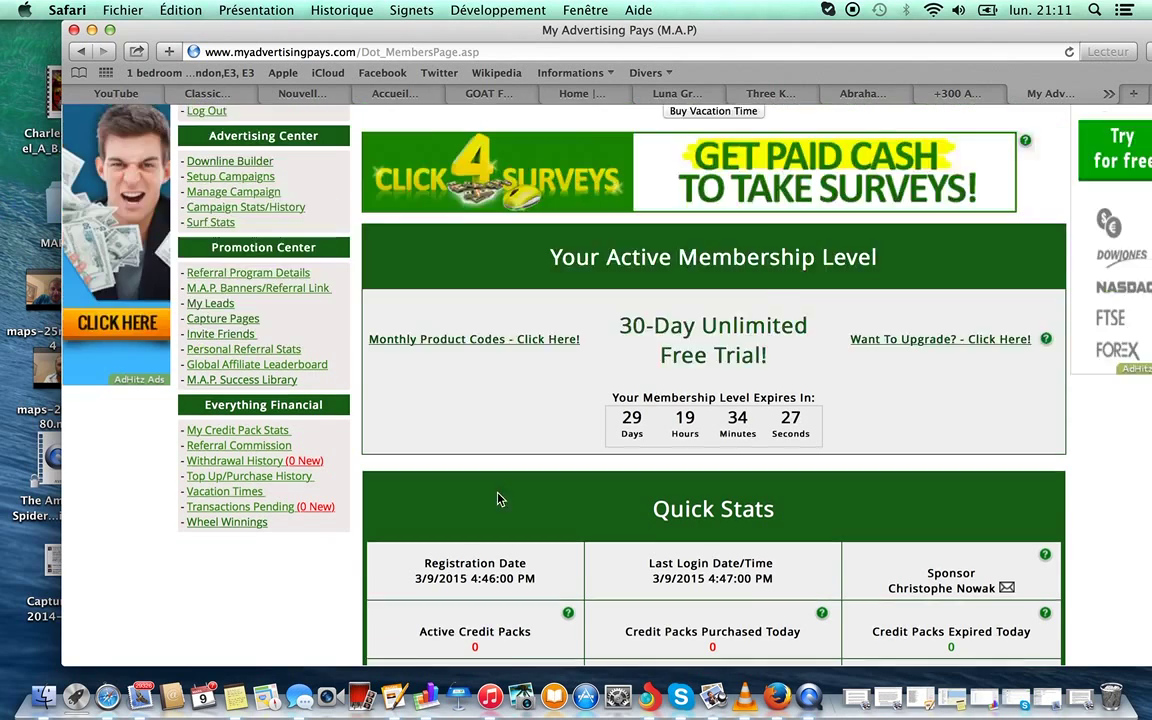